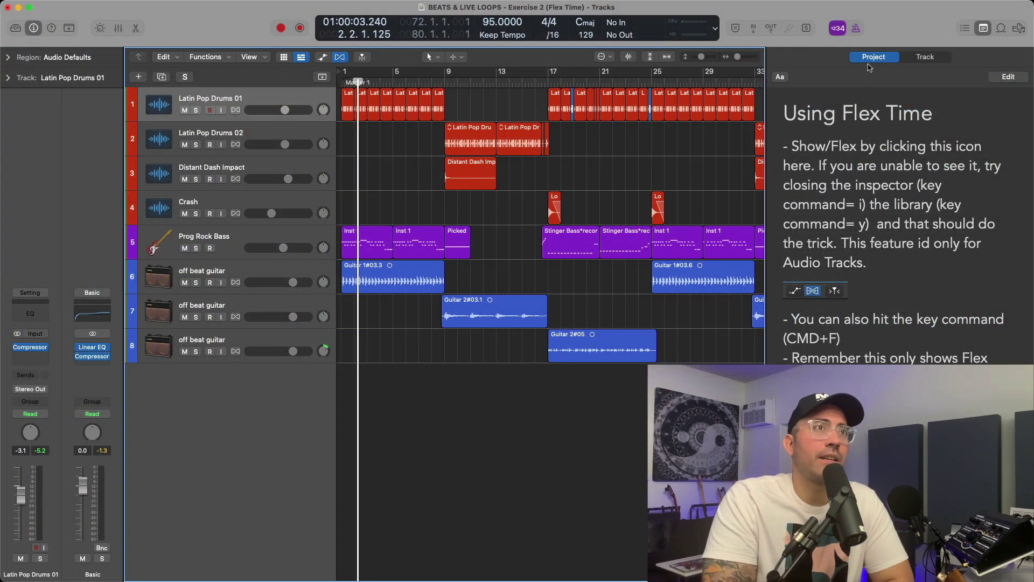
# - Read the project notes on using Flex Time and each track's notes, from Latin Pop Drums 01 down to the off beat guitars
pyautogui.scroll(-1, 867, 217)
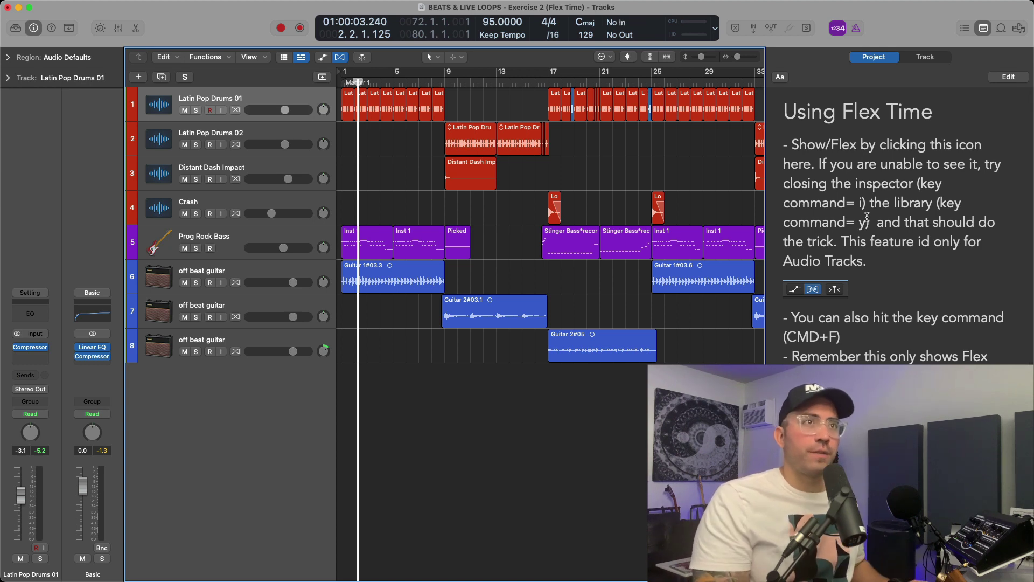
pyautogui.click(919, 58)
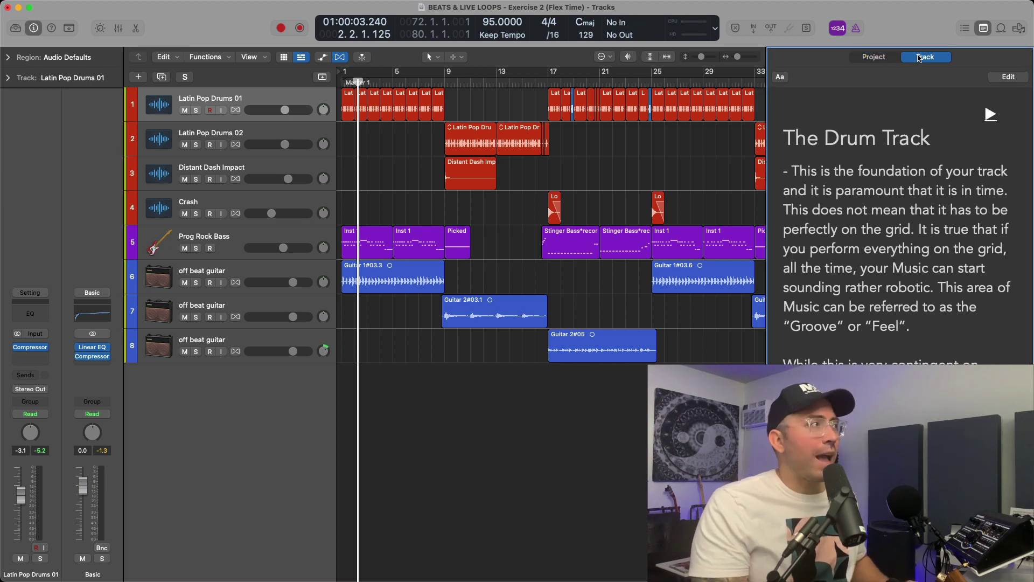
pyautogui.press('Down')
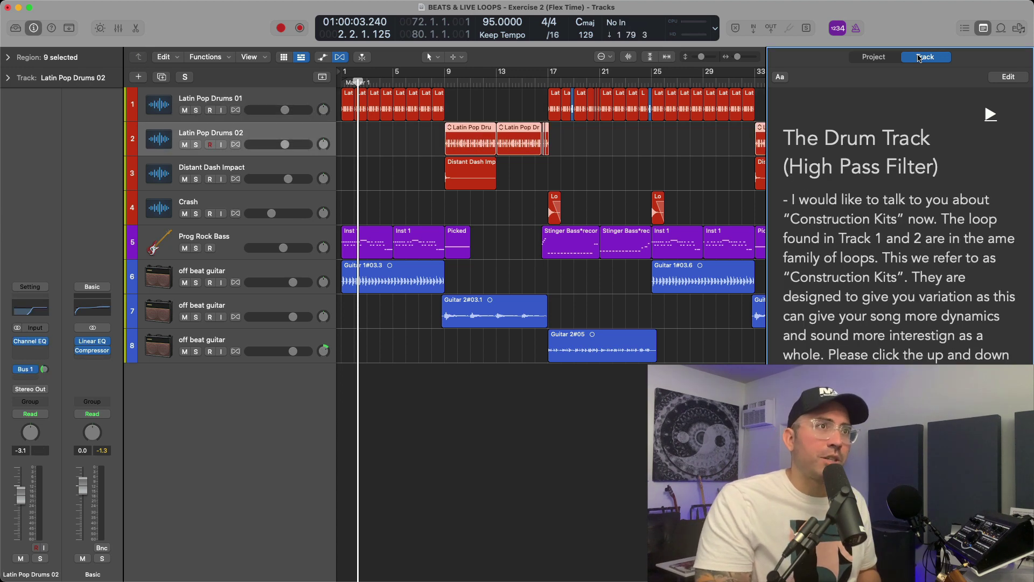
pyautogui.press('Down')
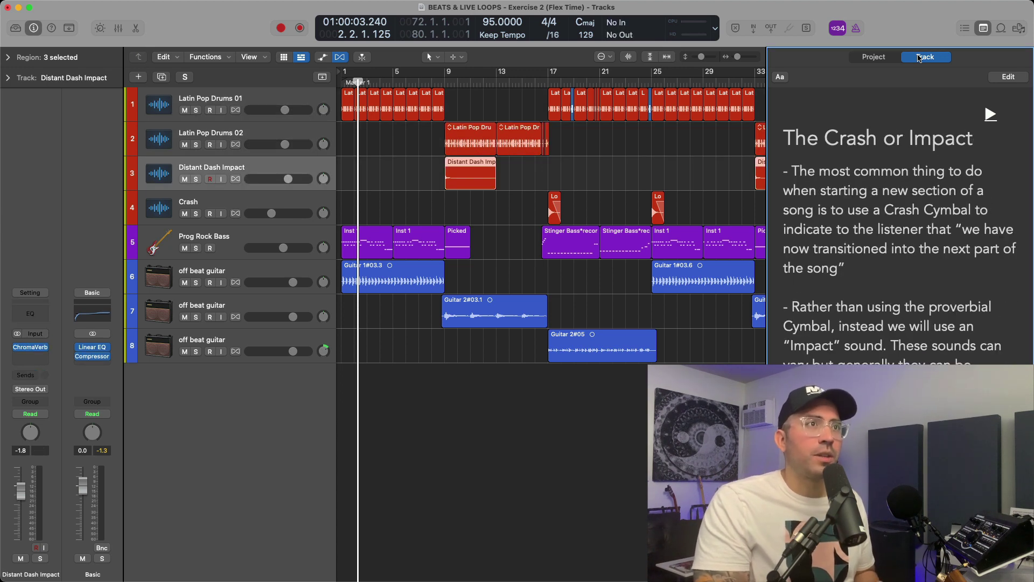
pyautogui.press('Down')
pyautogui.press('Down')
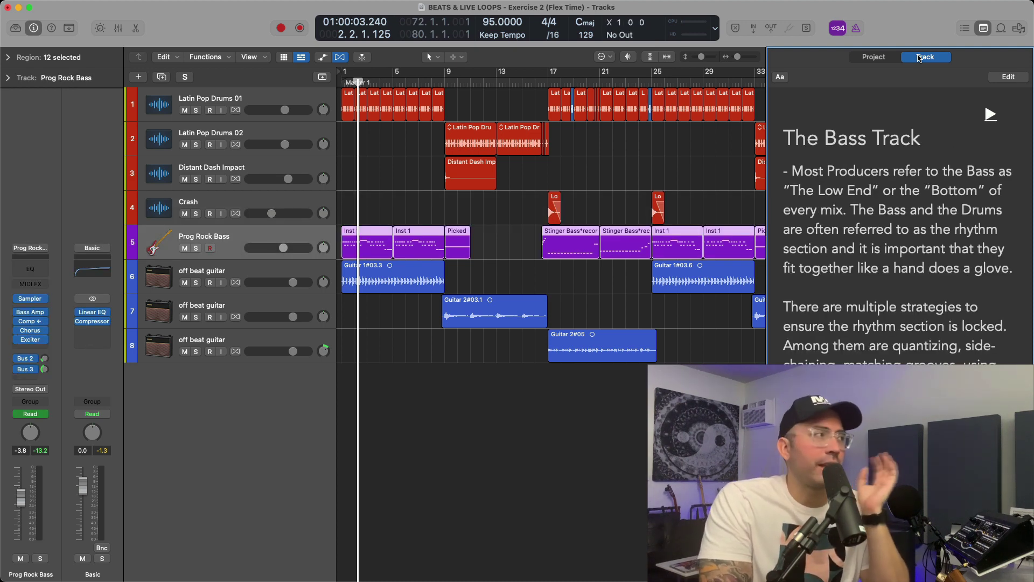
pyautogui.press('Down')
pyautogui.press('Down')
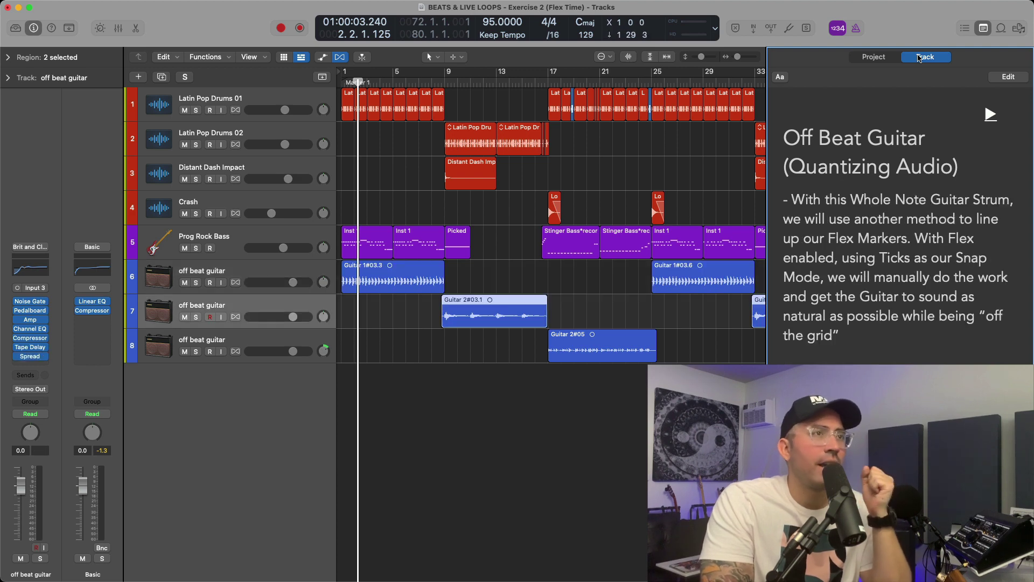
pyautogui.press('Down')
# - Select the first off beat guitar track (track 6) and show the Flex controls for the project's audio tracks
pyautogui.click(285, 269)
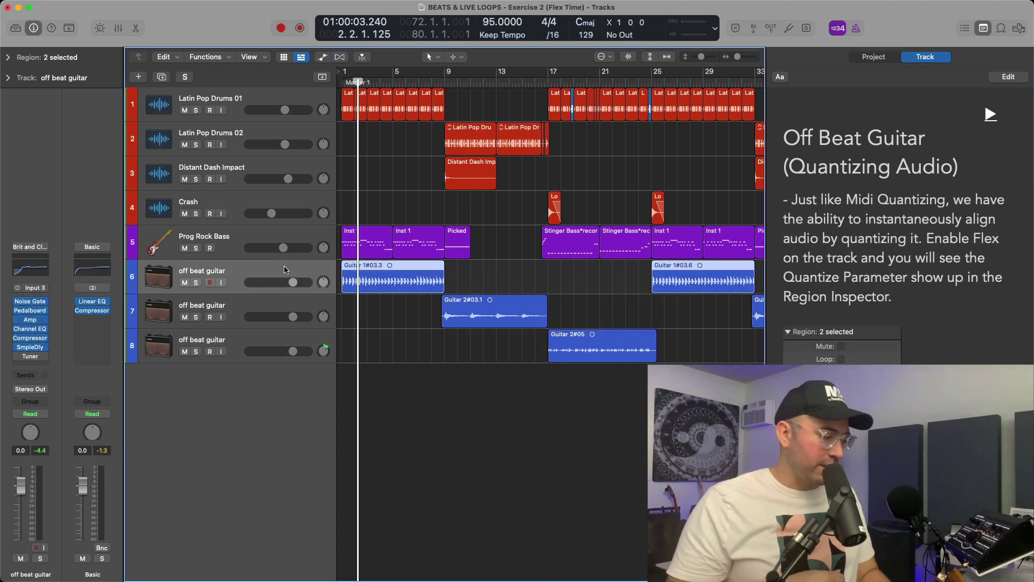
pyautogui.press('super+f')
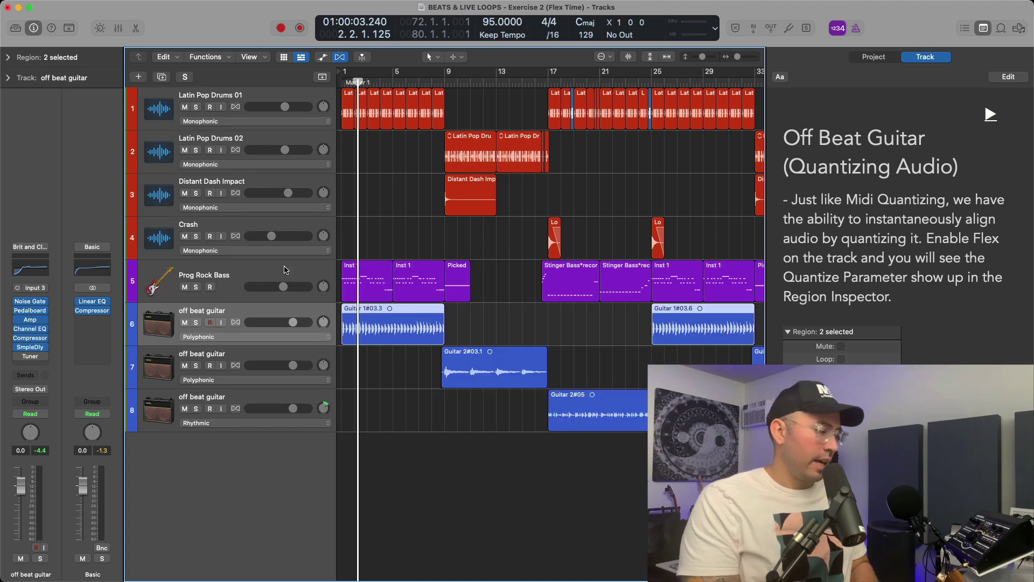
pyautogui.hotkey('ctrl', 'shift', 'Tab')
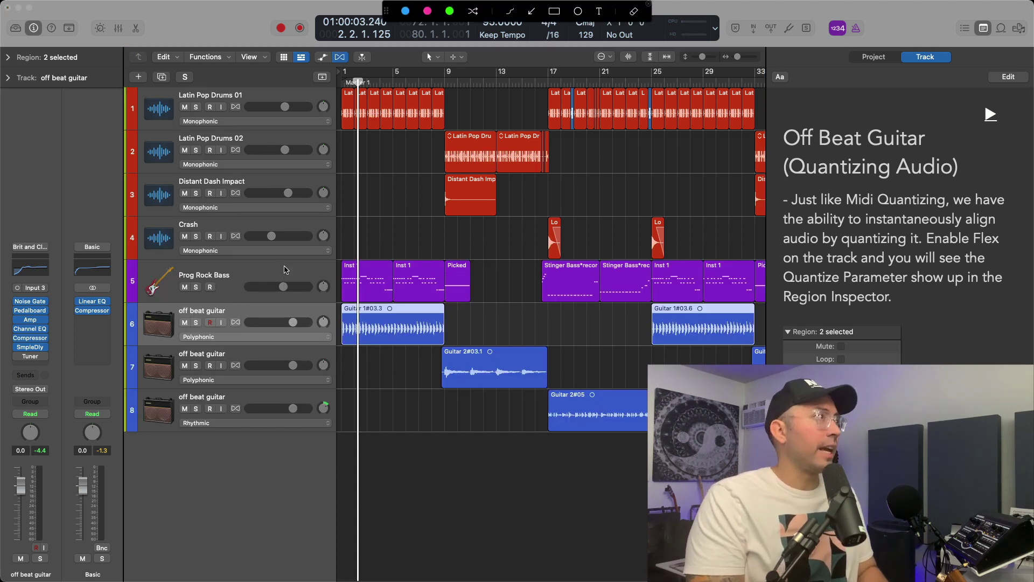
pyautogui.moveTo(328, 91)
pyautogui.mouseDown()
pyautogui.moveTo(360, 70)
pyautogui.moveTo(357, 45)
pyautogui.moveTo(335, 34)
pyautogui.moveTo(317, 38)
pyautogui.moveTo(311, 62)
pyautogui.moveTo(356, 90)
pyautogui.mouseUp()
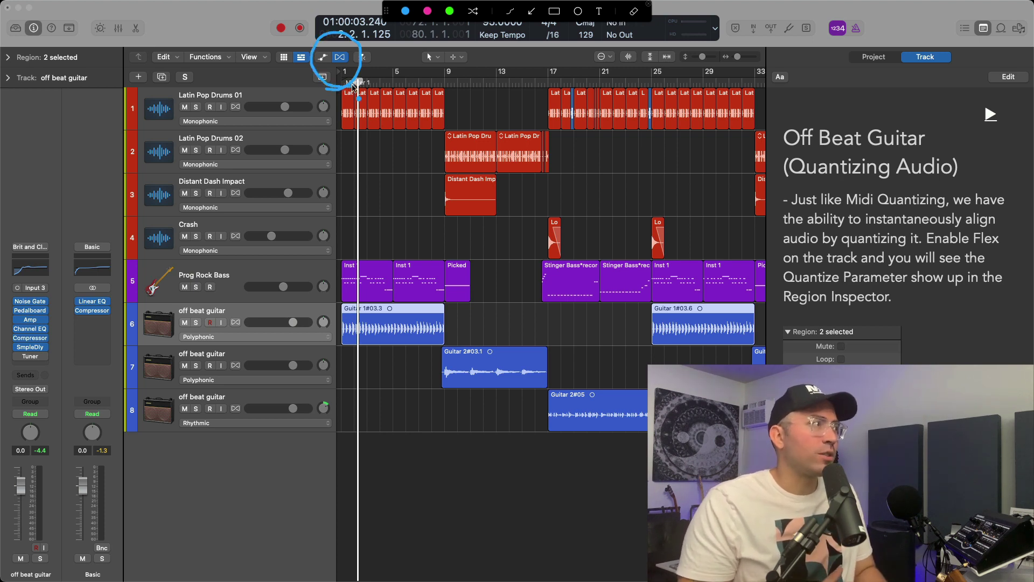
pyautogui.press('Escape')
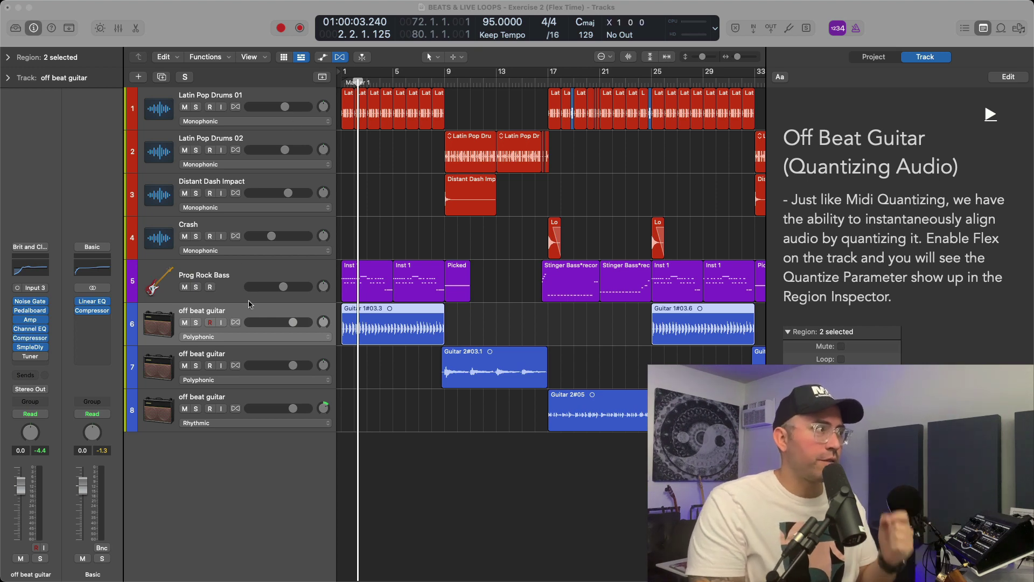
pyautogui.hotkey('ctrl', 'a')
pyautogui.moveTo(243, 312)
pyautogui.mouseDown()
pyautogui.moveTo(233, 307)
pyautogui.moveTo(225, 330)
pyautogui.moveTo(245, 336)
pyautogui.moveTo(238, 308)
pyautogui.mouseUp()
pyautogui.moveTo(240, 351)
pyautogui.mouseDown()
pyautogui.moveTo(223, 357)
pyautogui.moveTo(233, 379)
pyautogui.moveTo(235, 354)
pyautogui.mouseUp()
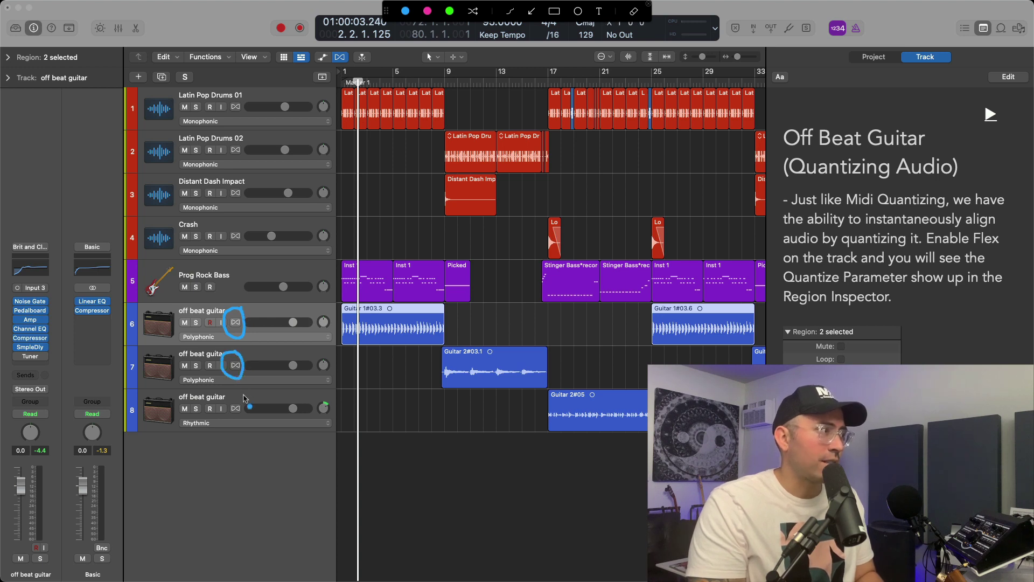
pyautogui.moveTo(237, 397)
pyautogui.mouseDown()
pyautogui.moveTo(231, 418)
pyautogui.moveTo(242, 400)
pyautogui.mouseUp()
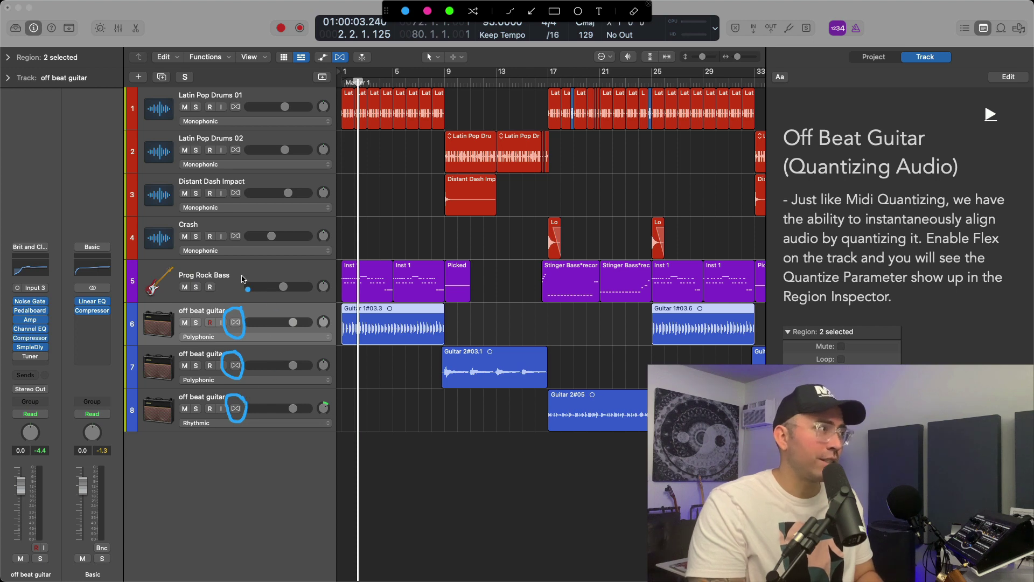
pyautogui.click(248, 289)
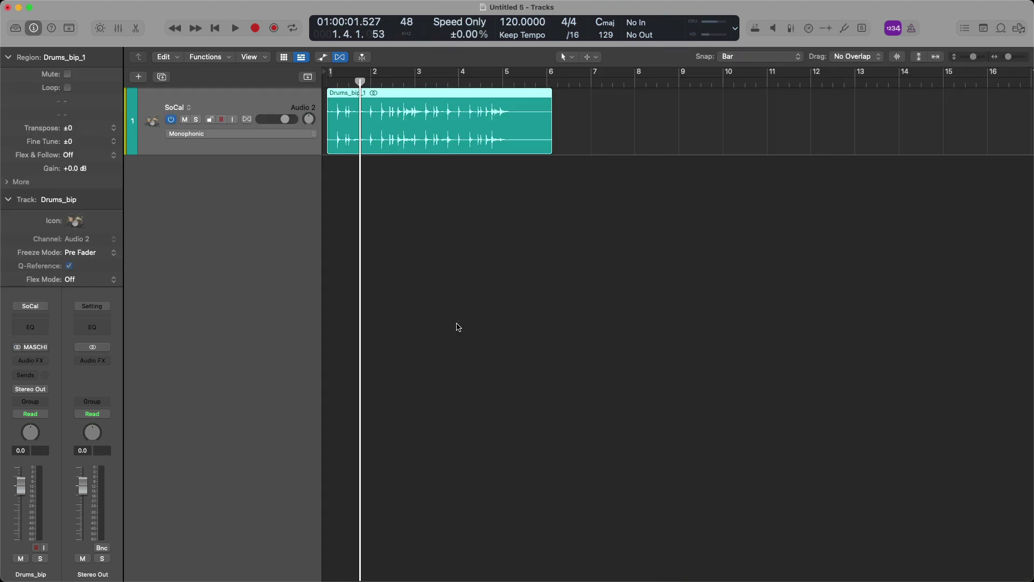
# - Enable Flex on the SoCal drum track and look closely at the detected transients from beat 1.4 to 2.2
pyautogui.press('z')
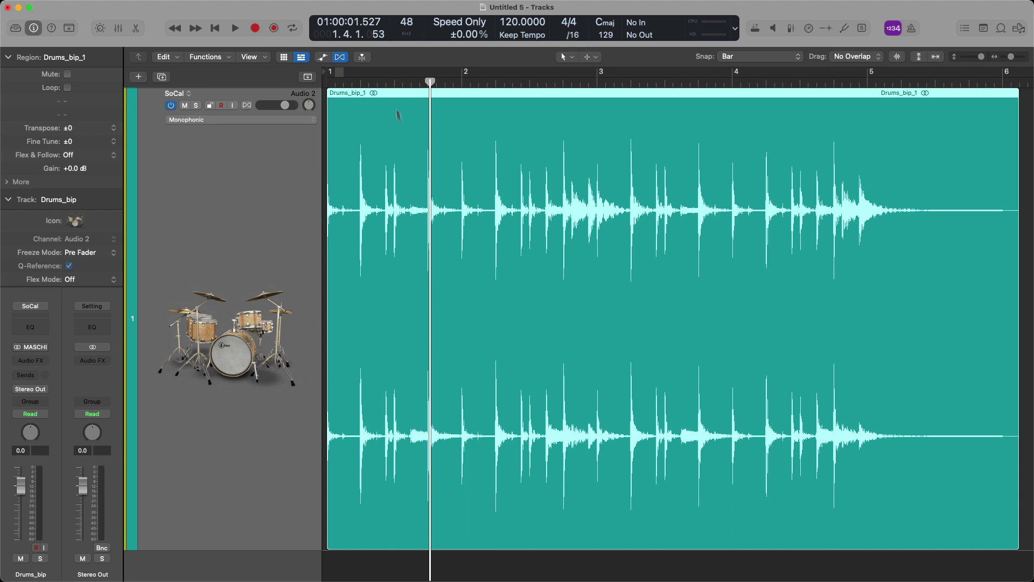
pyautogui.click(247, 106)
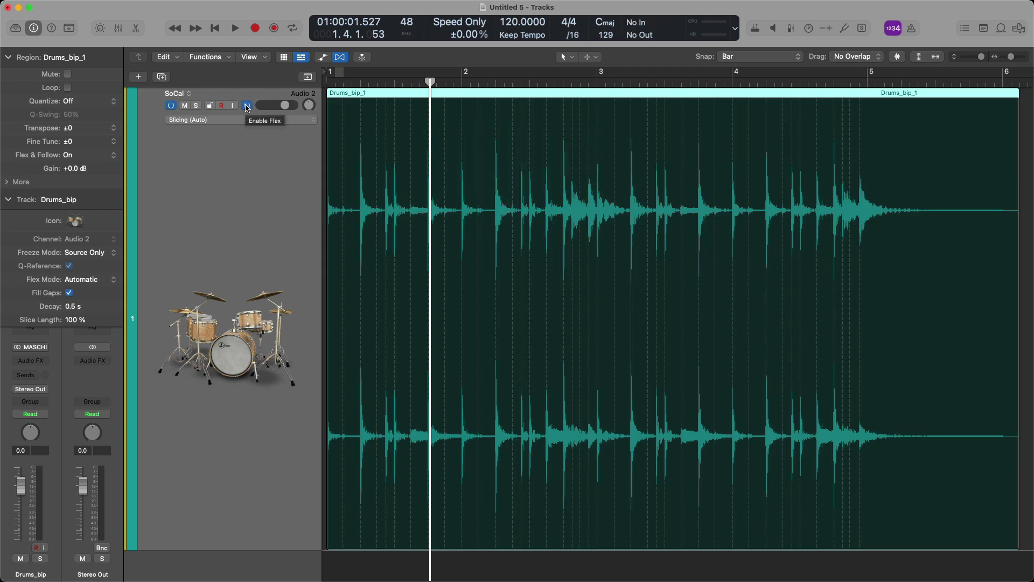
pyautogui.scroll(8, 436, 212)
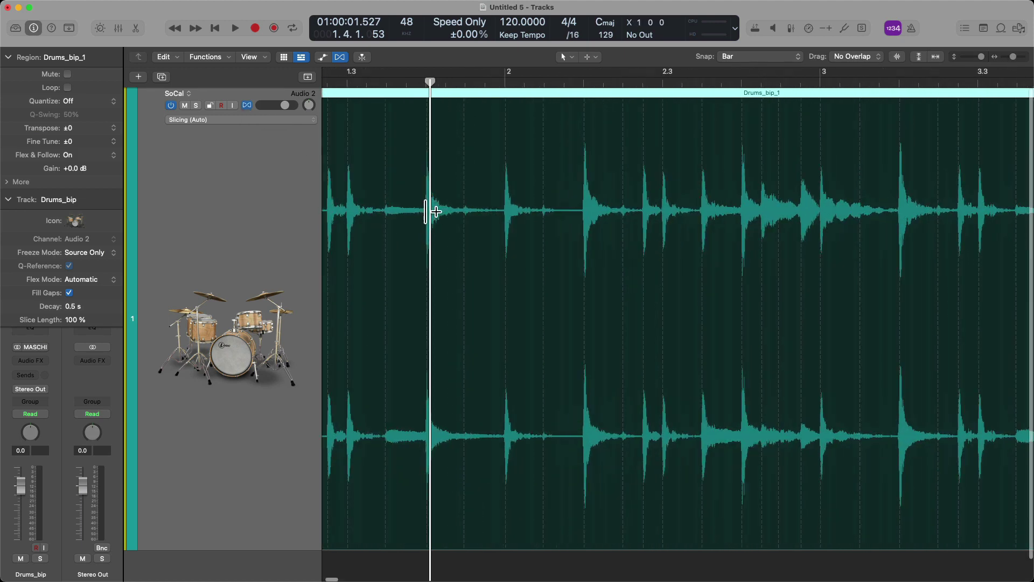
pyautogui.scroll(3, 436, 211)
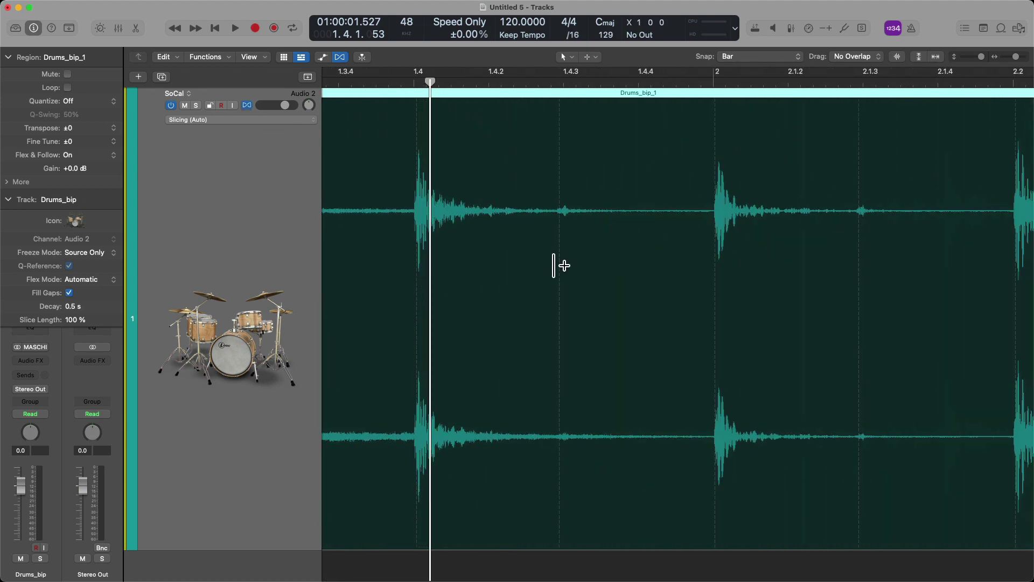
pyautogui.hotkey('ctrl', 'alt', 'a')
pyautogui.moveTo(581, 199)
pyautogui.mouseDown()
pyautogui.moveTo(581, 121)
pyautogui.moveTo(563, 87)
pyautogui.moveTo(544, 139)
pyautogui.moveTo(538, 331)
pyautogui.moveTo(541, 442)
pyautogui.moveTo(558, 530)
pyautogui.moveTo(579, 501)
pyautogui.moveTo(594, 265)
pyautogui.moveTo(581, 168)
pyautogui.mouseUp()
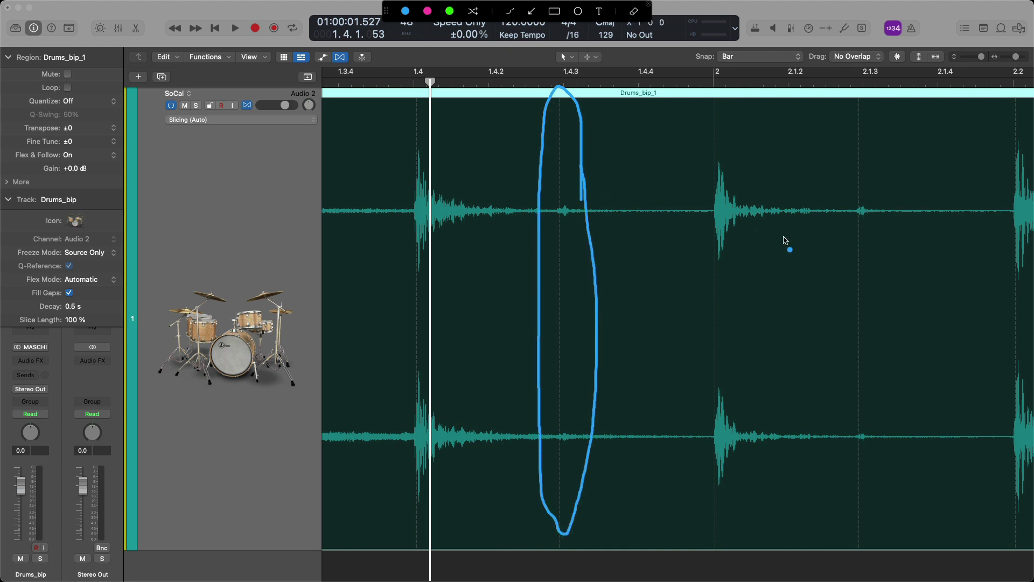
pyautogui.moveTo(785, 241)
pyautogui.mouseDown()
pyautogui.moveTo(744, 115)
pyautogui.moveTo(690, 114)
pyautogui.moveTo(678, 558)
pyautogui.moveTo(732, 577)
pyautogui.moveTo(801, 241)
pyautogui.moveTo(754, 166)
pyautogui.mouseUp()
pyautogui.press('Escape')
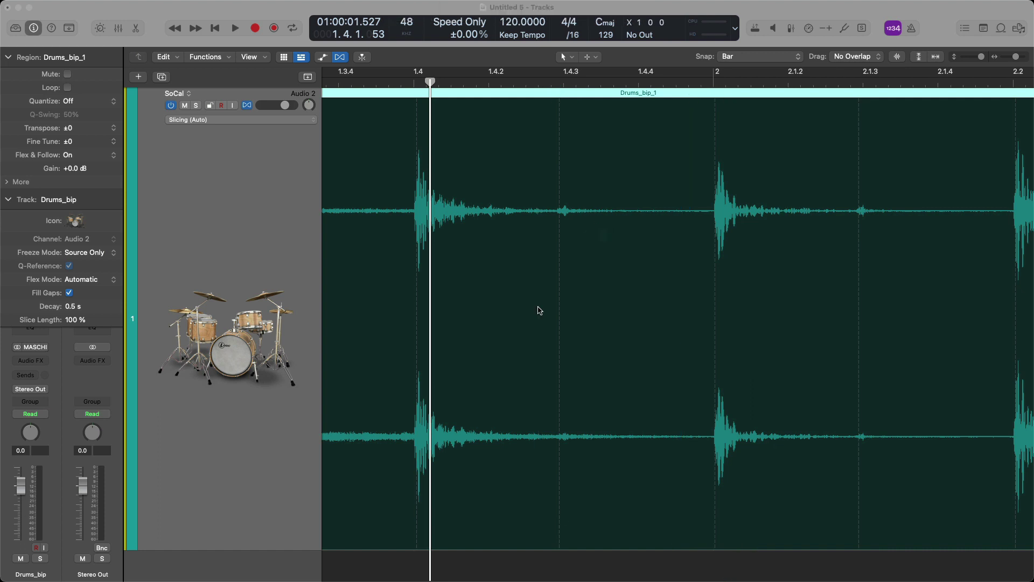
# - Try a flex marker on the drum region's transient just before 1.1.3, and undo the edit
pyautogui.press('z')
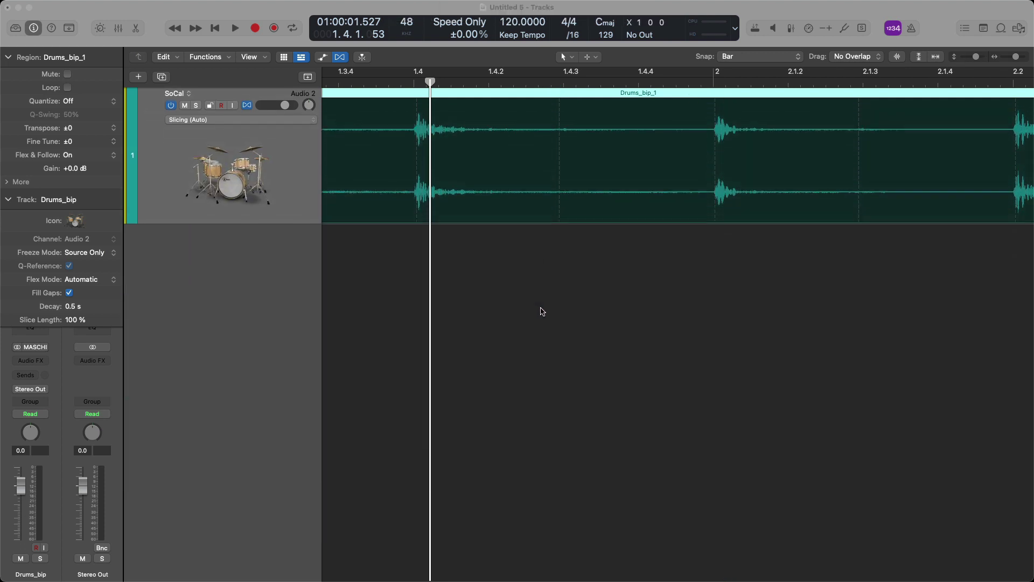
pyautogui.click(487, 309)
pyautogui.press('super+Left')
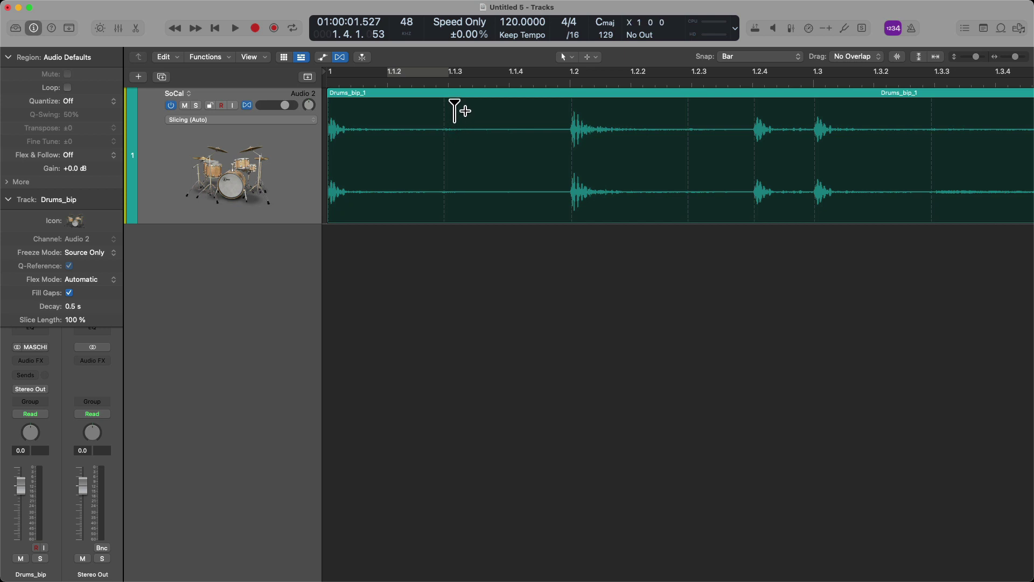
pyautogui.click(454, 113)
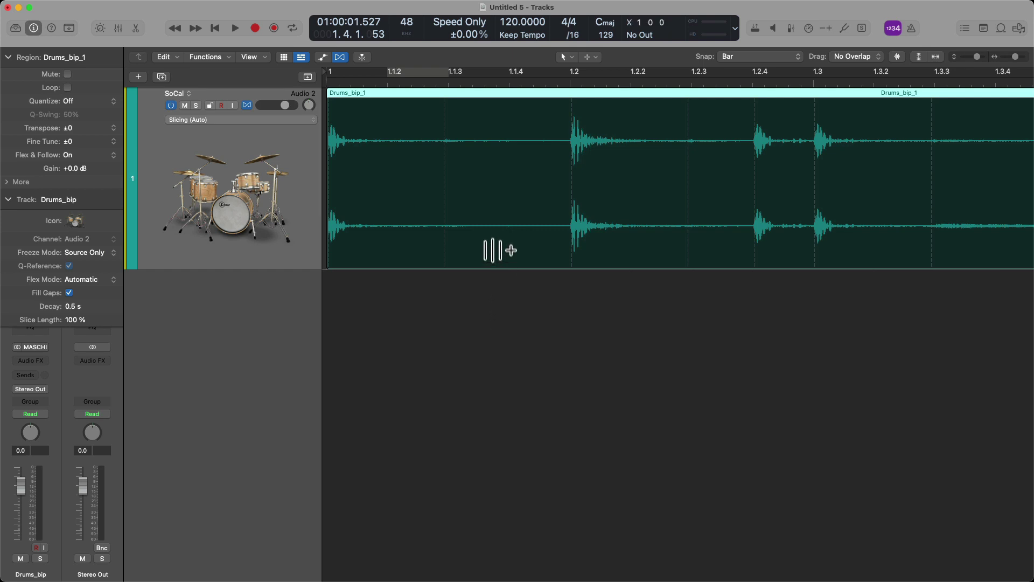
pyautogui.click(455, 147)
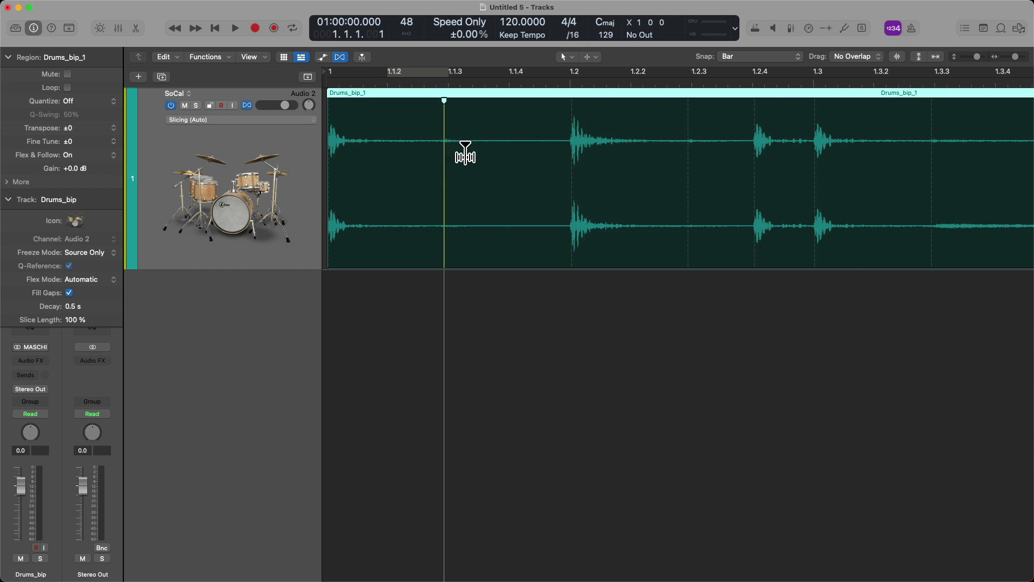
pyautogui.moveTo(498, 158); pyautogui.dragTo(495, 159)
pyautogui.press('super+z')
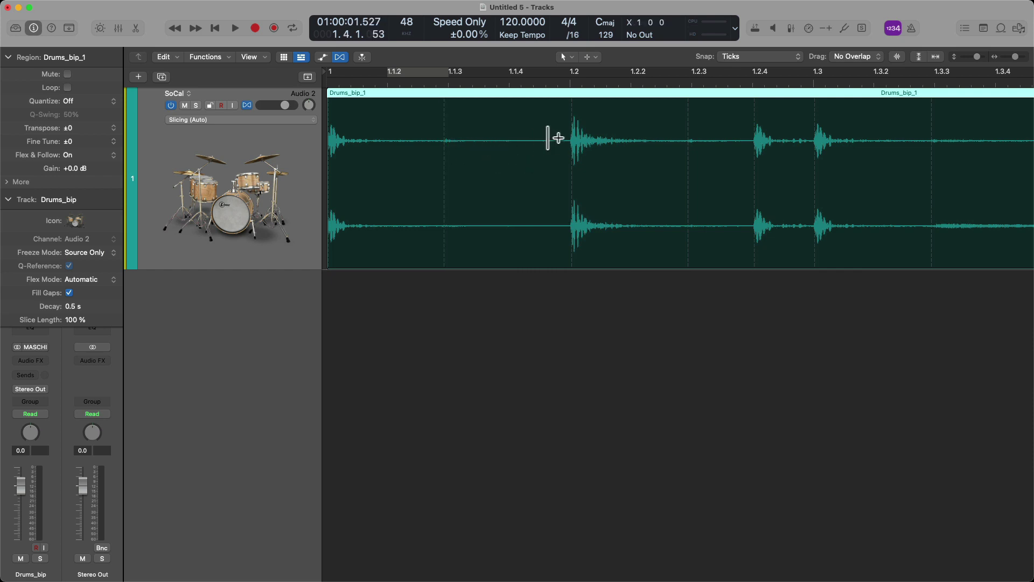
# - Try pulling the drum hit at beat 1.2 slightly earlier with a flex marker, and undo the move
pyautogui.click(570, 122)
pyautogui.moveTo(574, 118); pyautogui.dragTo(561, 119)
pyautogui.press('super+z')
# - Quantize the Drums_bip_1 region to 1/16 Note
pyautogui.click(81, 103)
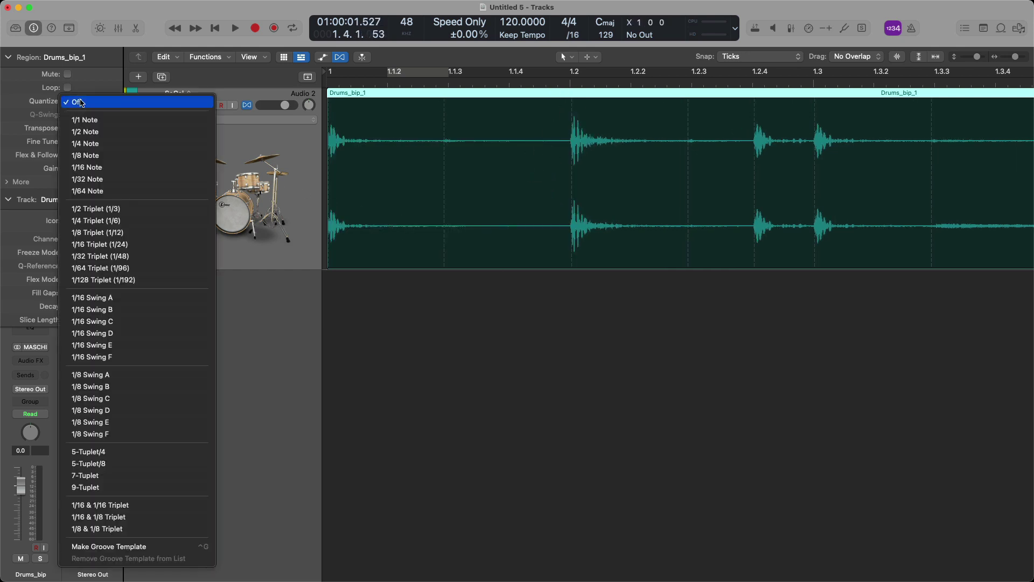
pyautogui.click(102, 168)
# - Examine the quantized drum region's flex markers and stretched hits against the grid between beats 1.4 and 2.2
pyautogui.hscroll(2, 530, 159)
pyautogui.hscroll(5, 531, 159)
pyautogui.scroll(-3, 674, 185)
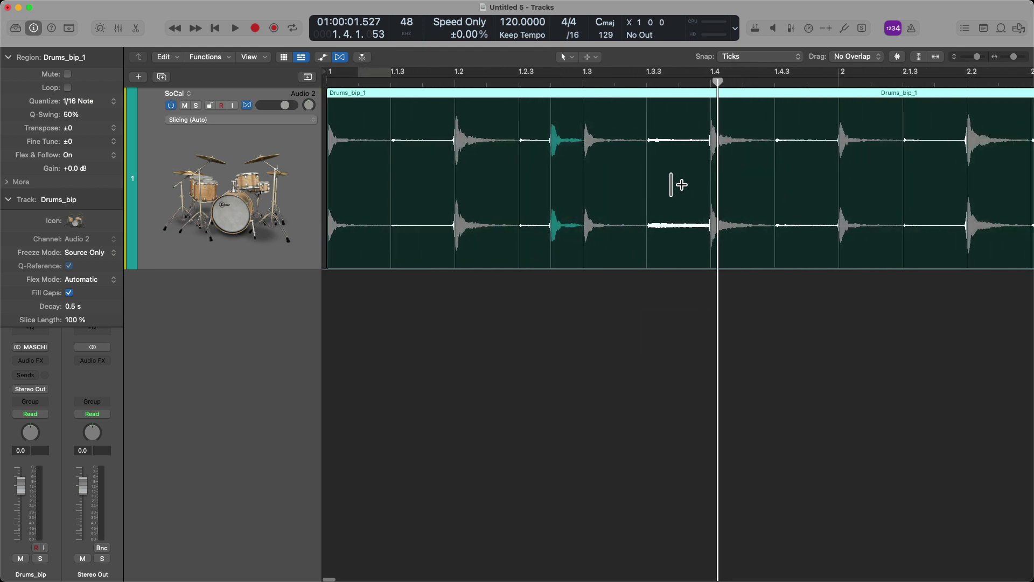
pyautogui.hscroll(3, 593, 173)
pyautogui.scroll(-3, 761, 173)
pyautogui.hscroll(3, 808, 178)
pyautogui.scroll(5, 462, 151)
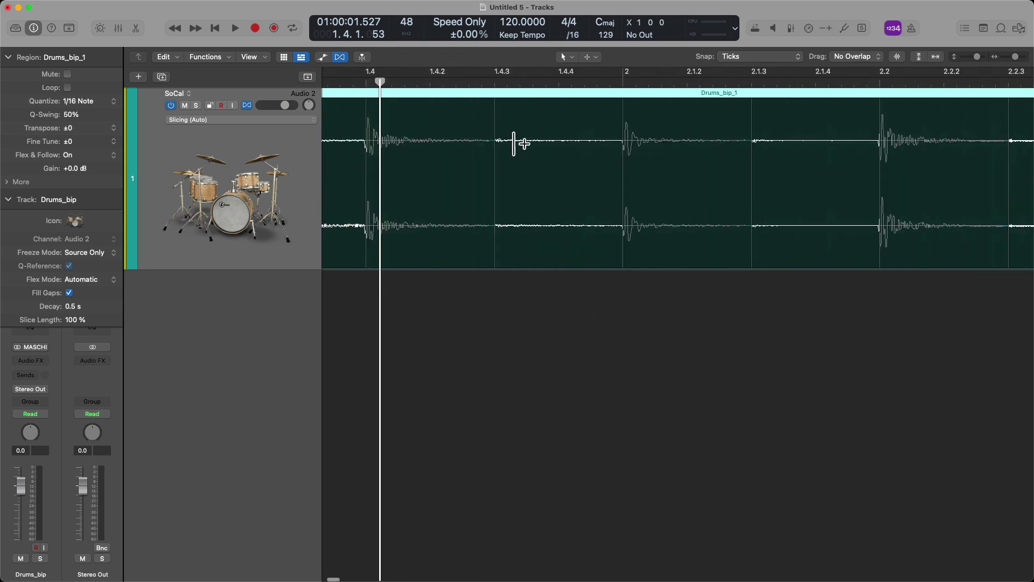
pyautogui.rightClick(494, 115)
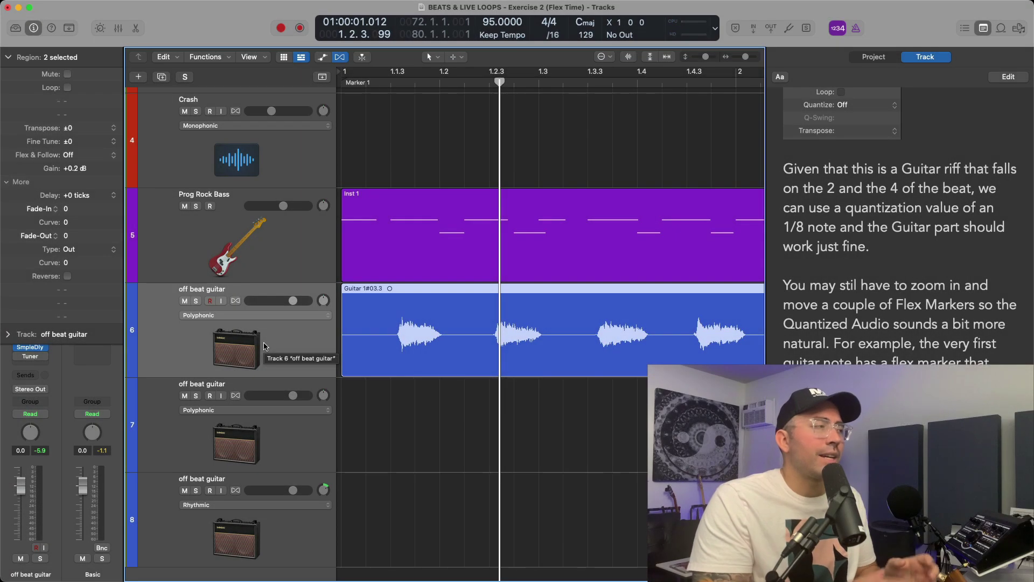
# - Enable Flex on the off beat guitar track 6, using the Flex Time - Polyphonic mode
pyautogui.click(235, 301)
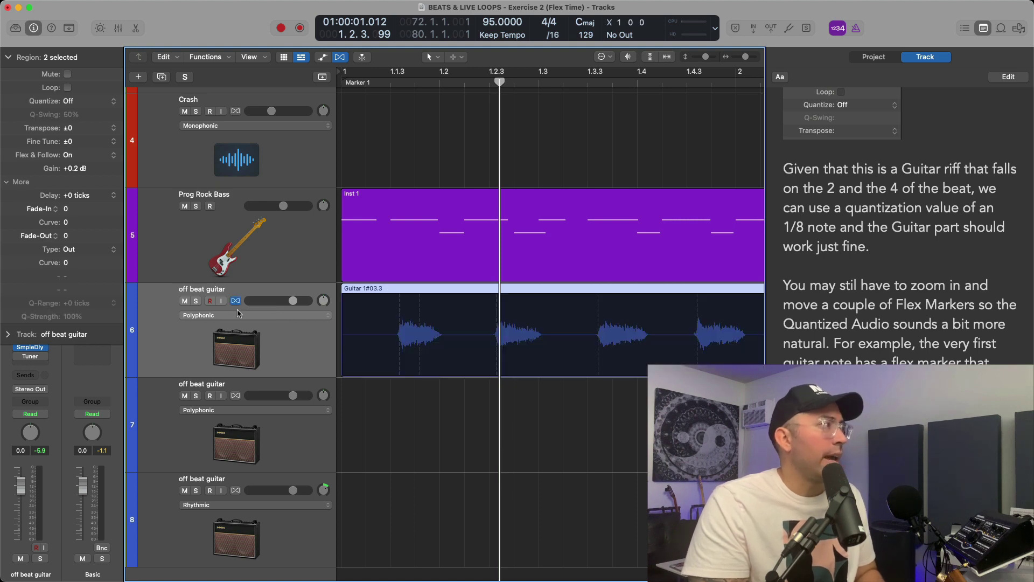
pyautogui.click(239, 316)
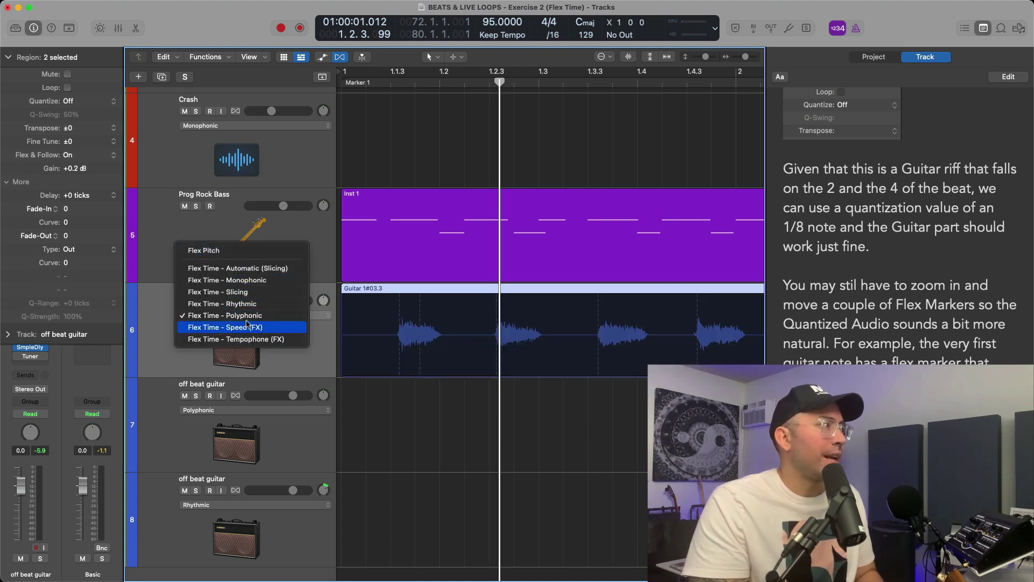
pyautogui.click(251, 316)
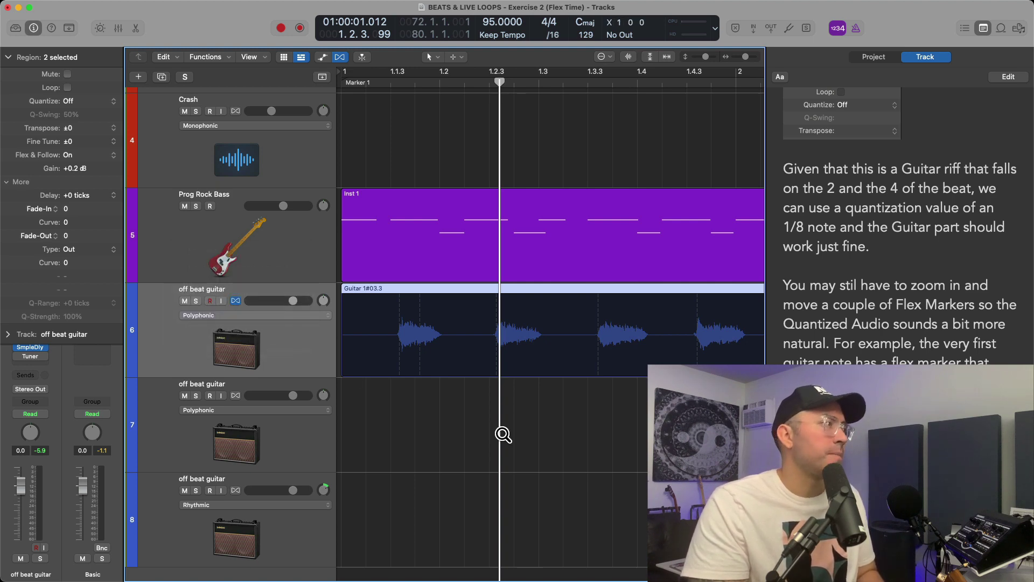
# - Play back the guitar part and move its second note slightly earlier with a flex marker just before 1.2.3
pyautogui.press('space')
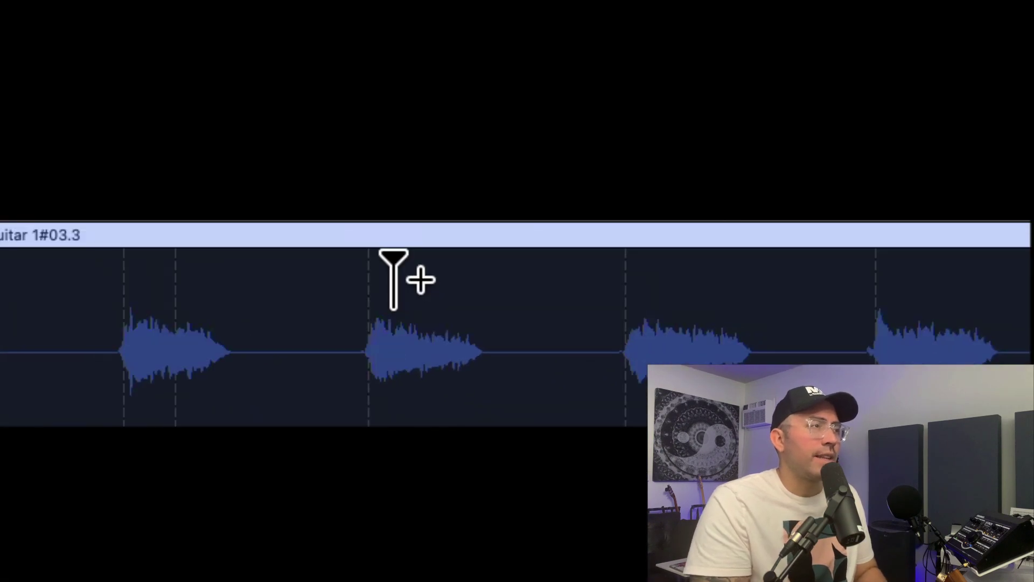
pyautogui.moveTo(394, 278); pyautogui.dragTo(360, 275)
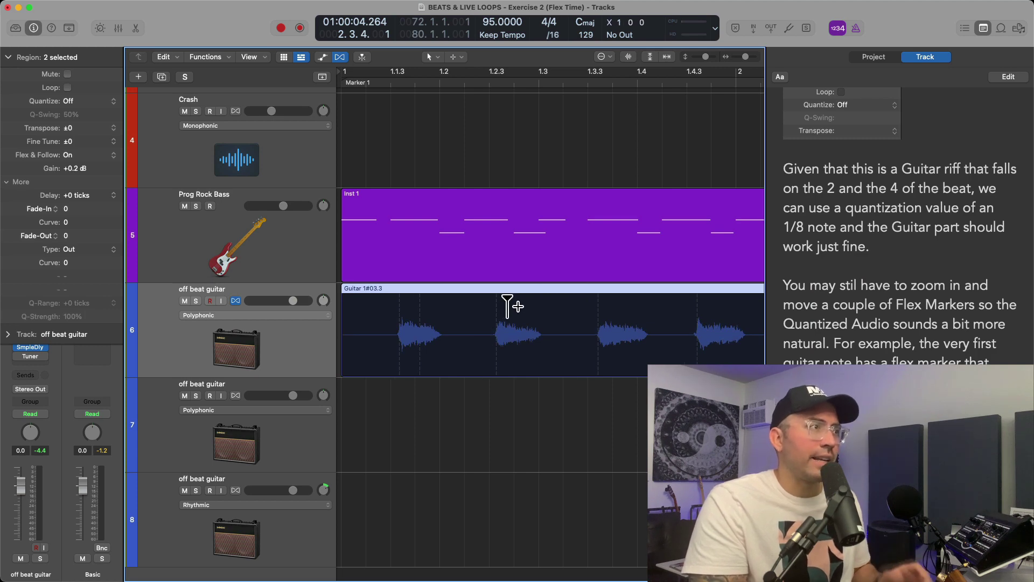
pyautogui.moveTo(506, 299); pyautogui.dragTo(500, 297)
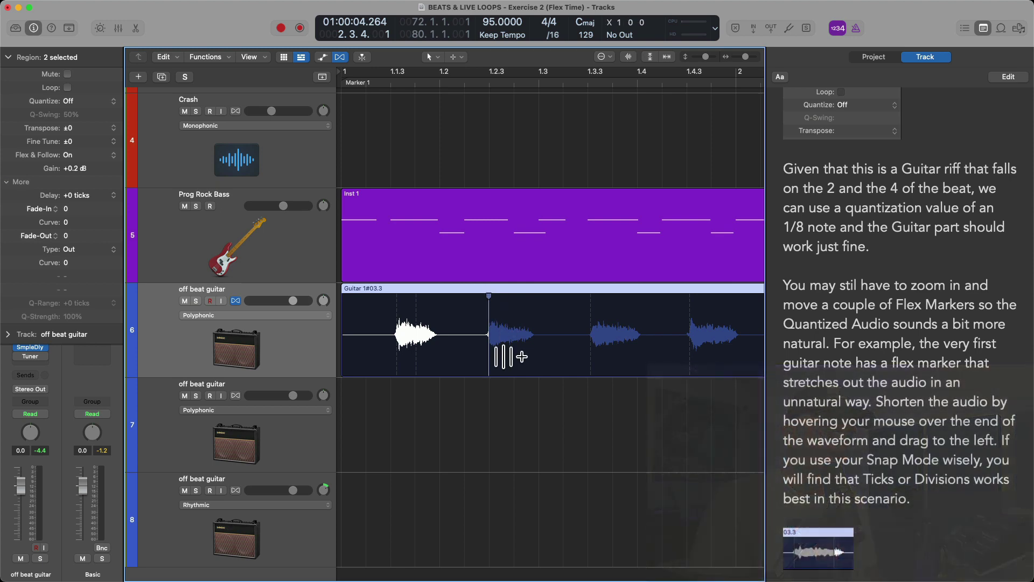
# - Play back the guitar part through bar 4 and add flex markers around the note at 4.2.3
pyautogui.press('space')
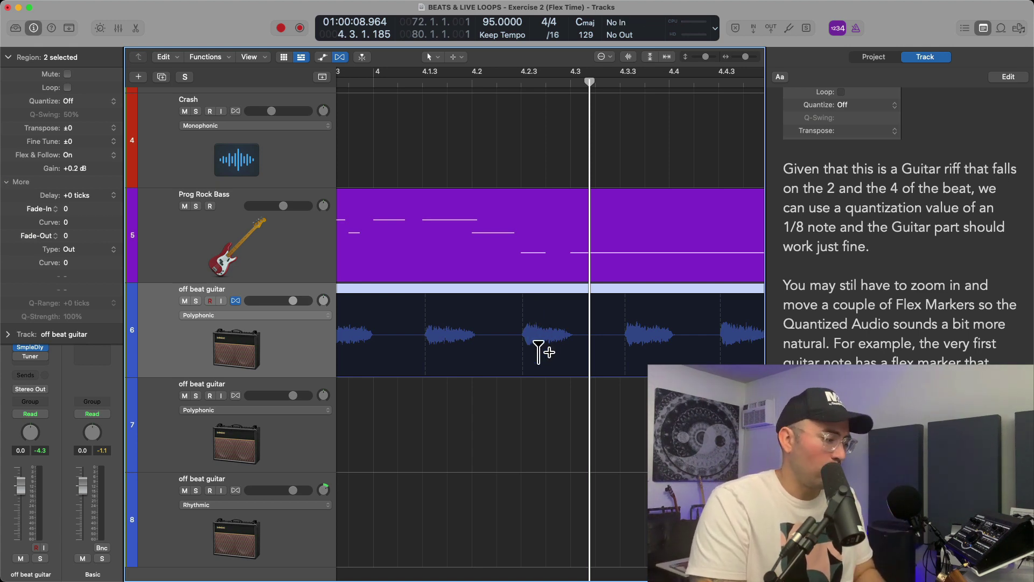
pyautogui.press('super+shift+a')
pyautogui.moveTo(520, 358)
pyautogui.mouseDown()
pyautogui.moveTo(564, 365)
pyautogui.moveTo(578, 309)
pyautogui.mouseUp()
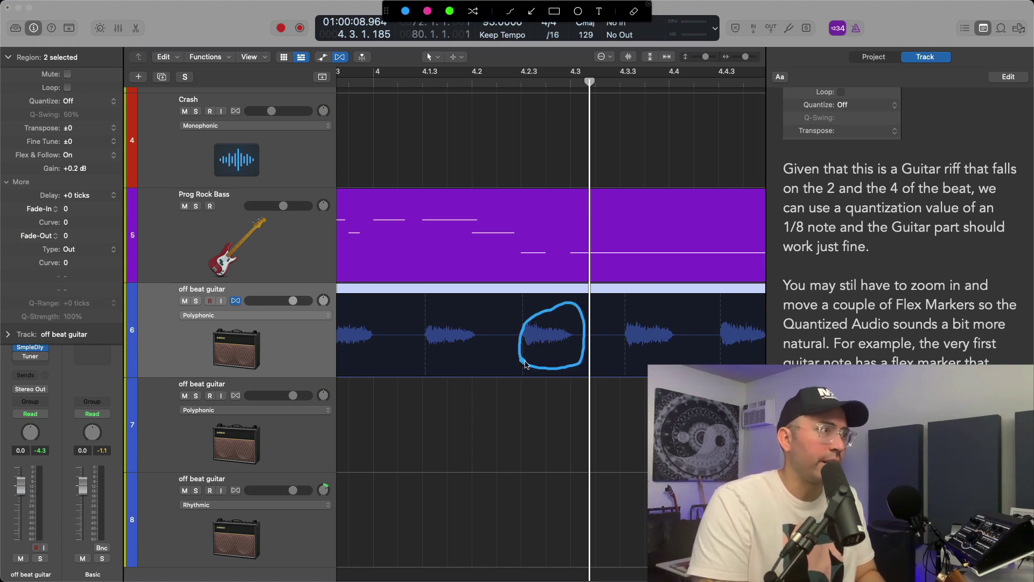
pyautogui.press('Escape')
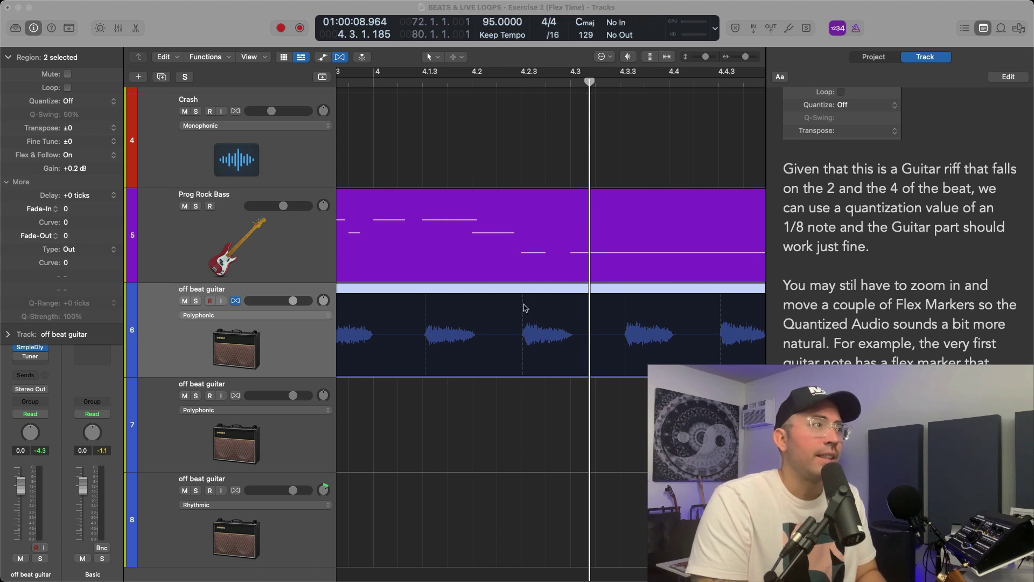
pyautogui.click(527, 411)
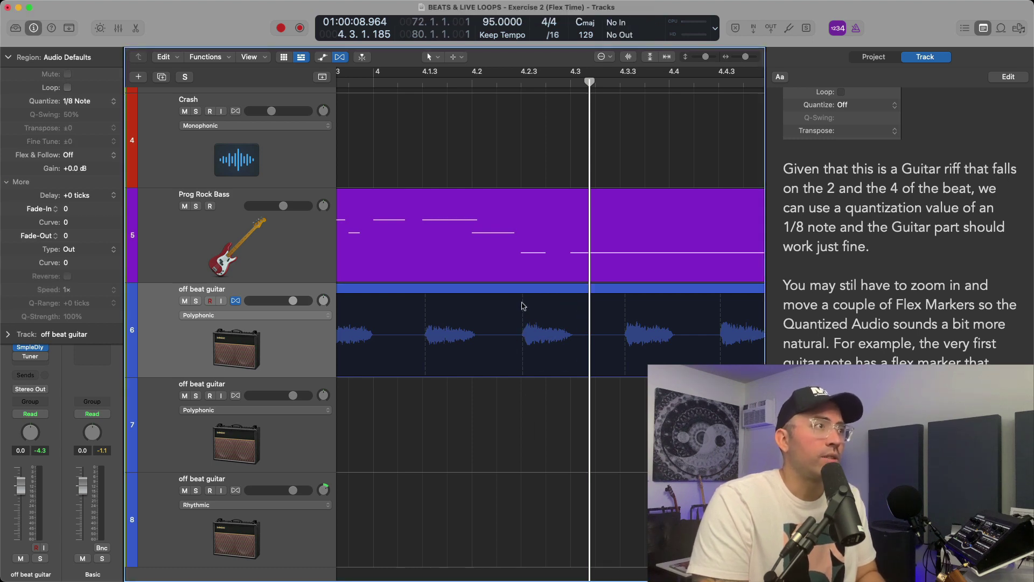
pyautogui.click(269, 340)
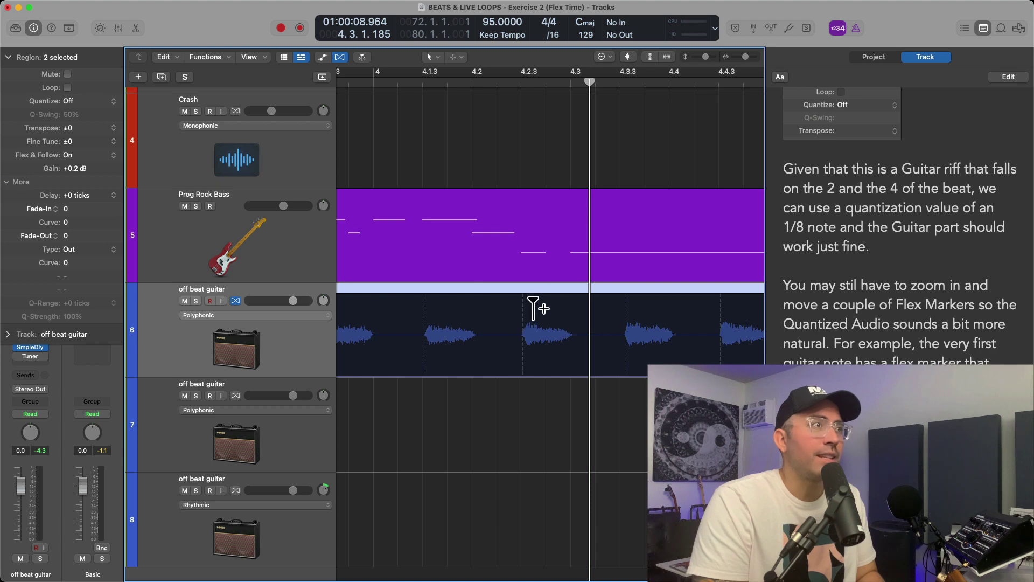
pyautogui.click(533, 367)
# - Examine the flex marker on the note at 4.2.3 and the markers on the notes before and after it
pyautogui.hotkey('ctrl', 'a')
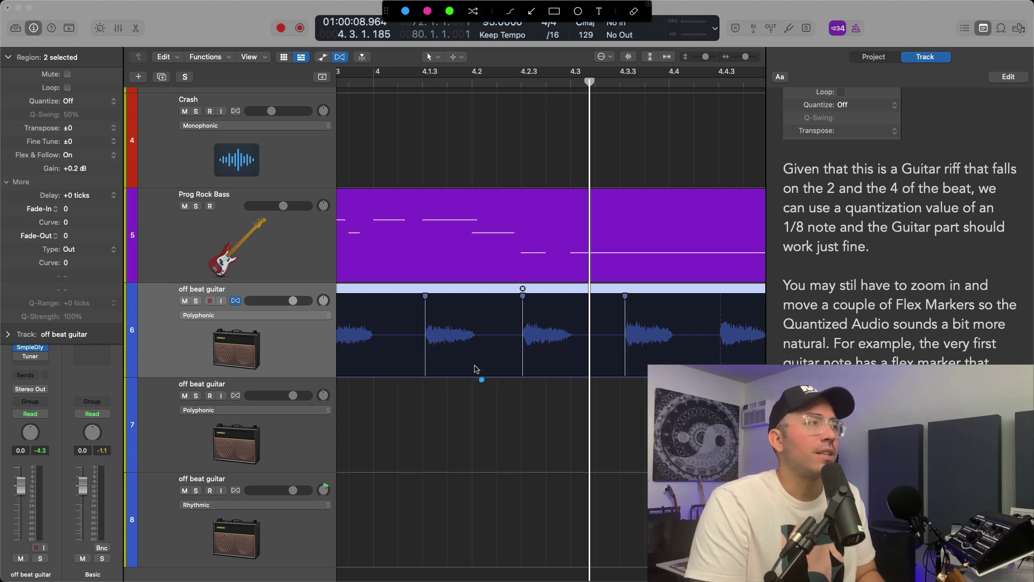
pyautogui.moveTo(460, 377)
pyautogui.mouseDown()
pyautogui.moveTo(400, 255)
pyautogui.moveTo(387, 350)
pyautogui.moveTo(401, 423)
pyautogui.mouseUp()
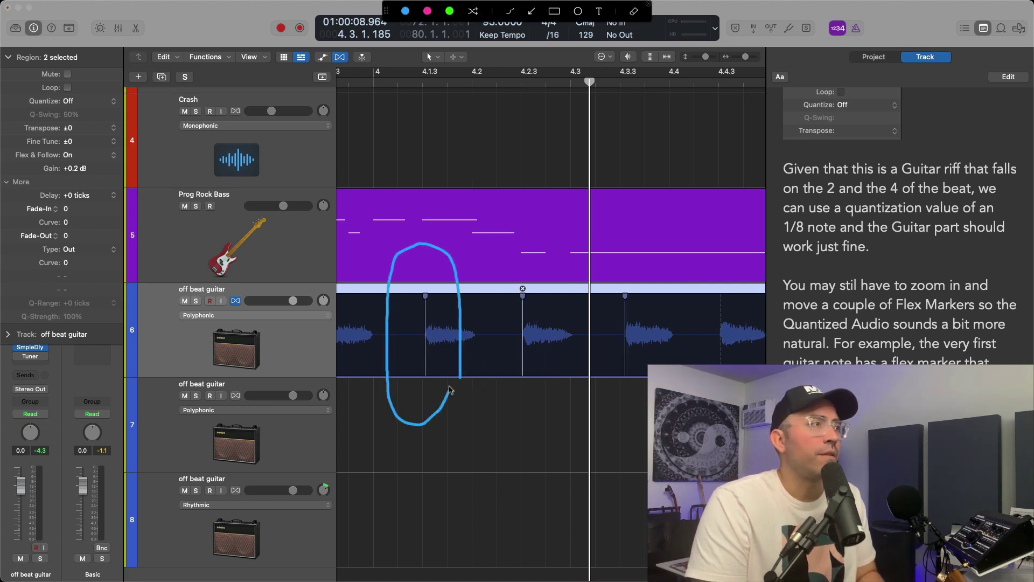
pyautogui.moveTo(510, 383)
pyautogui.mouseDown()
pyautogui.moveTo(546, 321)
pyautogui.moveTo(507, 238)
pyautogui.moveTo(496, 389)
pyautogui.moveTo(519, 392)
pyautogui.mouseUp()
pyautogui.moveTo(609, 399)
pyautogui.mouseDown()
pyautogui.moveTo(645, 316)
pyautogui.moveTo(596, 397)
pyautogui.mouseUp()
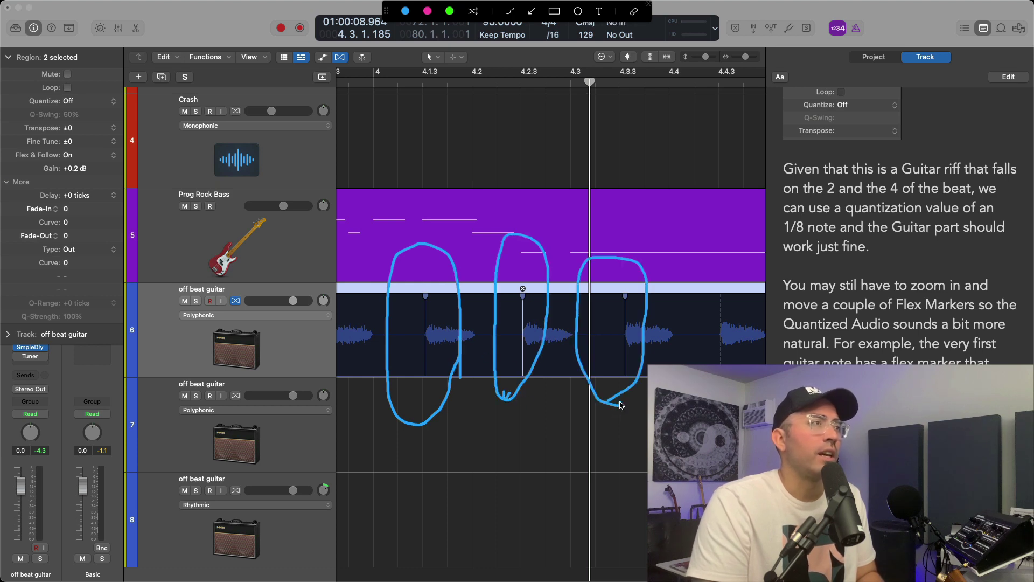
pyautogui.press('Escape')
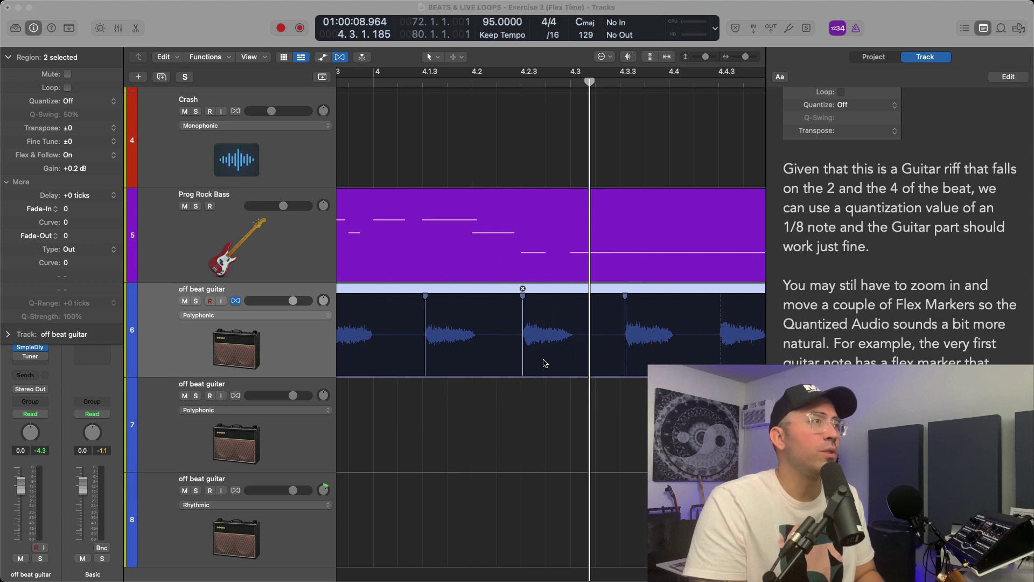
pyautogui.moveTo(571, 286)
pyautogui.mouseDown()
pyautogui.moveTo(504, 344)
pyautogui.moveTo(526, 382)
pyautogui.mouseUp()
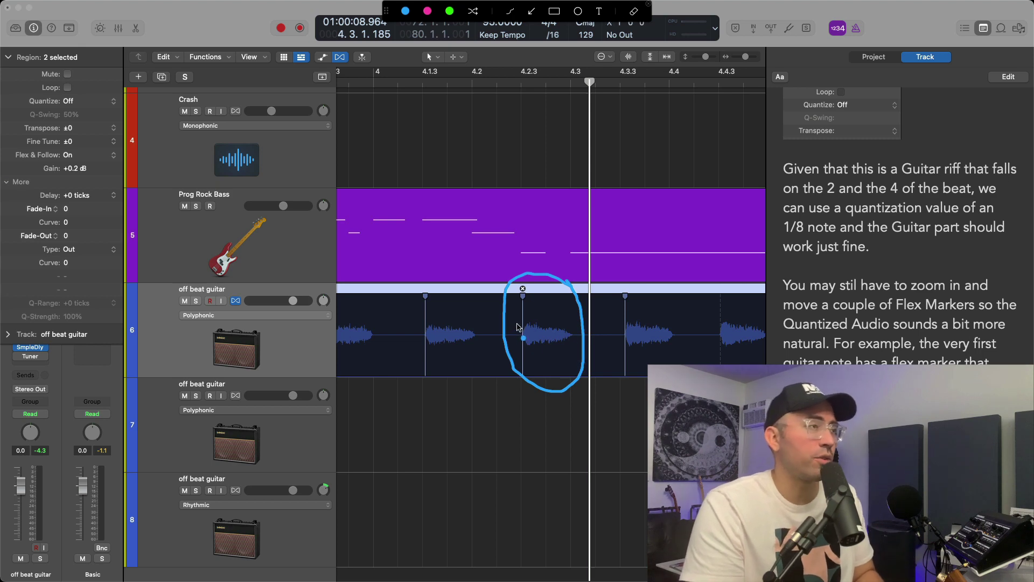
pyautogui.press('Escape')
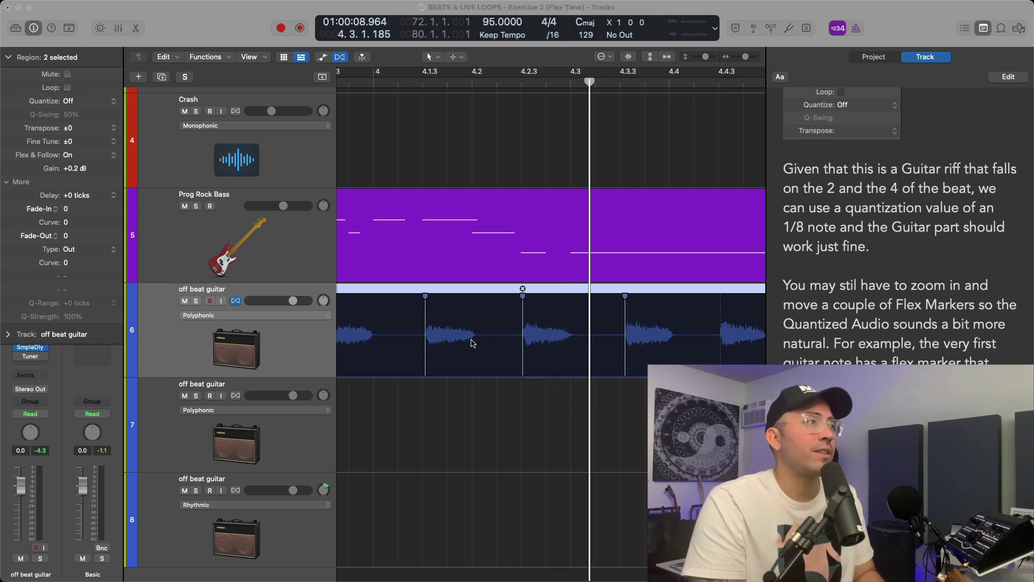
pyautogui.moveTo(480, 308)
pyautogui.mouseDown()
pyautogui.moveTo(371, 263)
pyautogui.moveTo(370, 363)
pyautogui.moveTo(429, 428)
pyautogui.mouseUp()
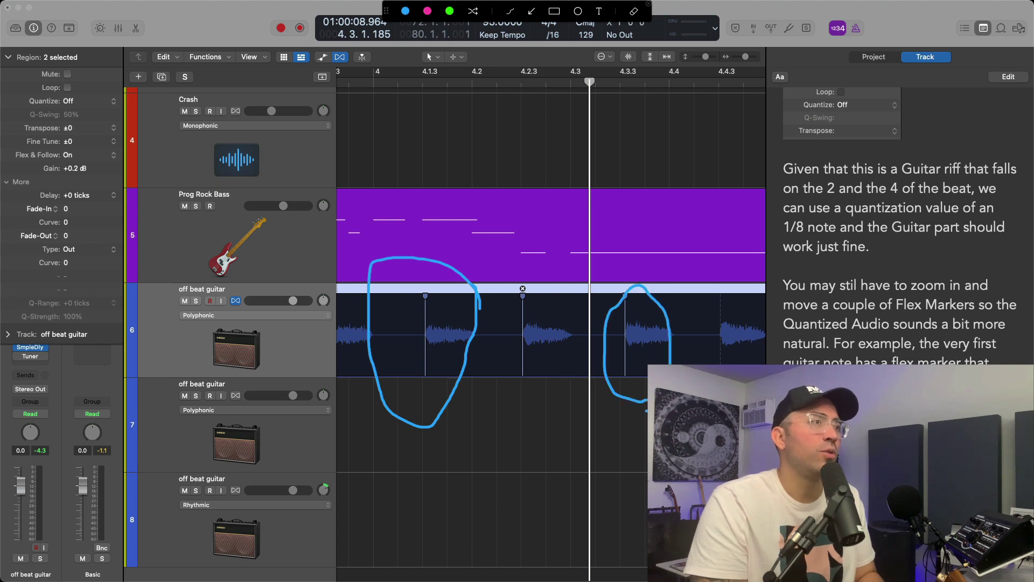
pyautogui.press('Escape')
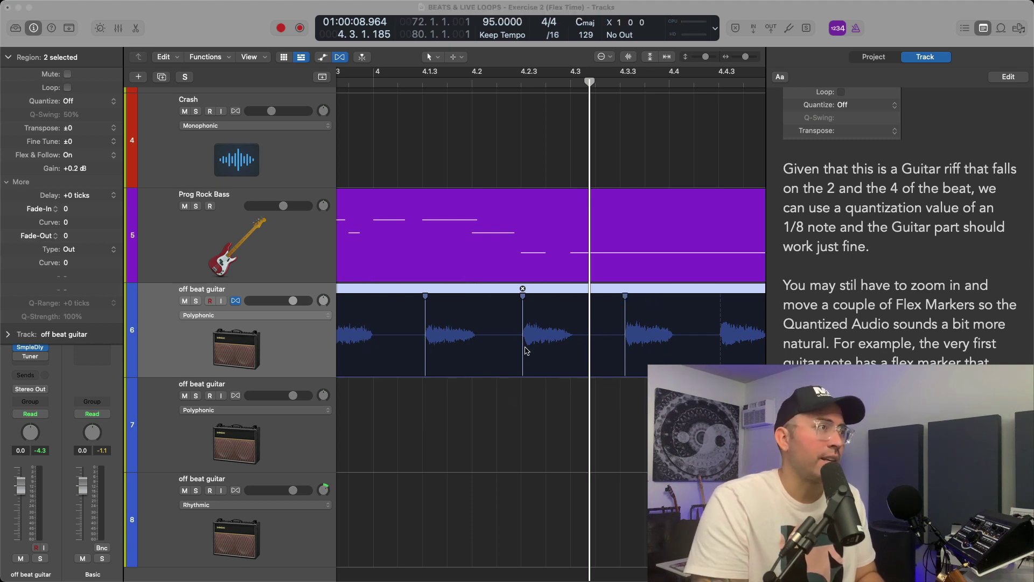
# - Hide the inspector and set the Snap mode to Division
pyautogui.click(569, 177)
pyautogui.press('i')
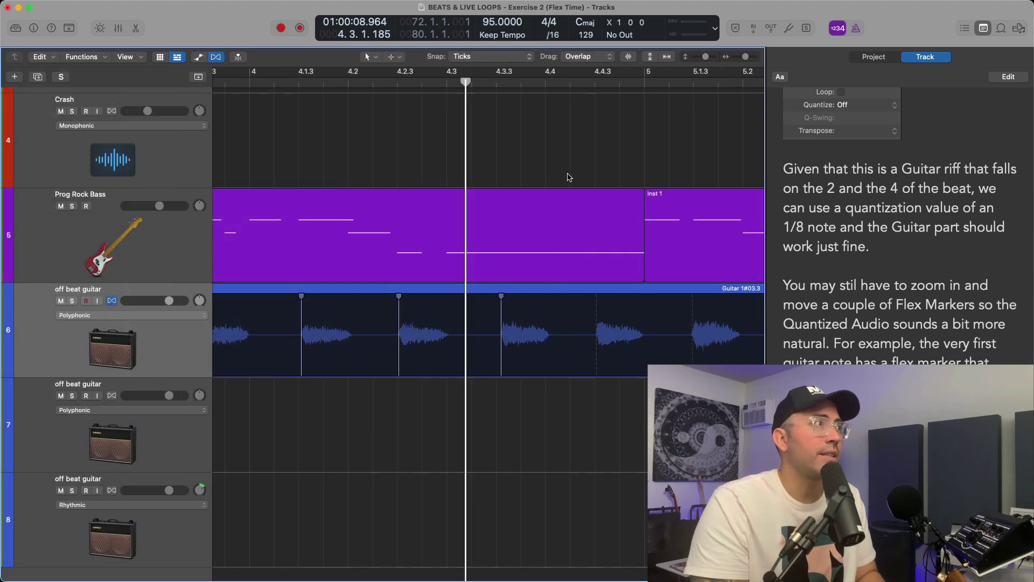
pyautogui.click(492, 56)
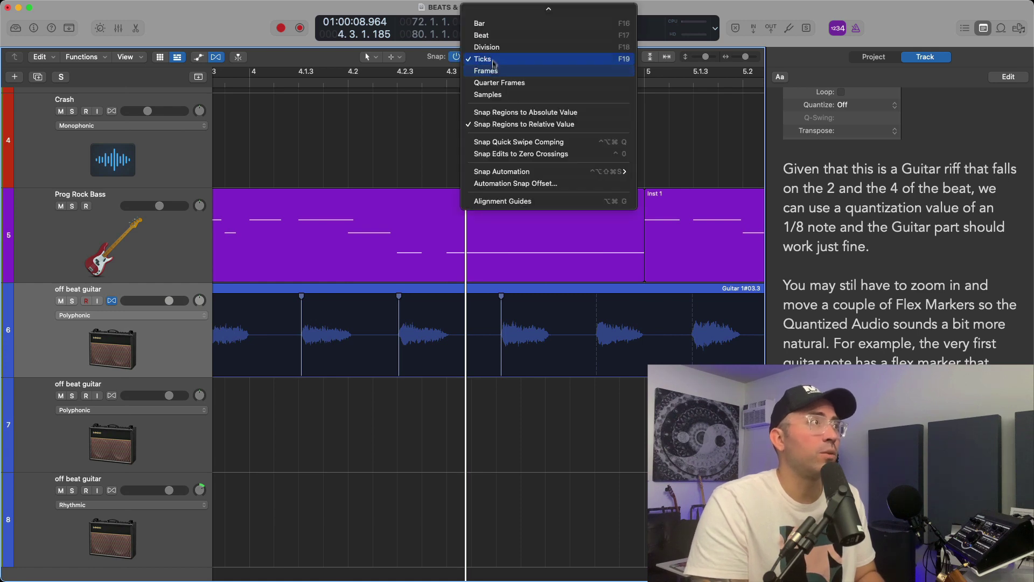
pyautogui.click(488, 44)
# - Move the guitar note near 4.2.3 onto the 4.2.3 grid line with its flex marker and play back the part
pyautogui.hscroll(-5, 453, 439)
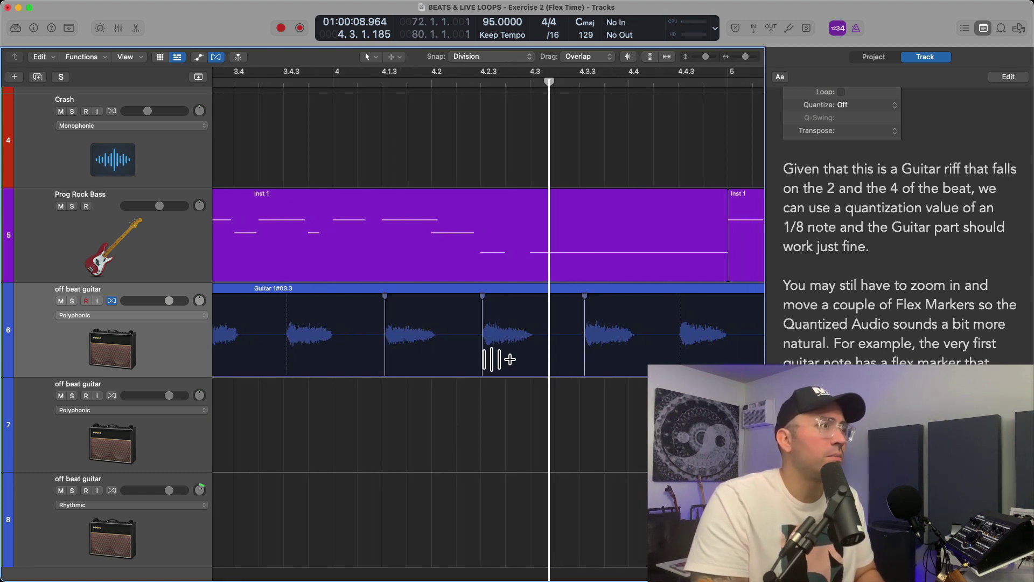
pyautogui.moveTo(491, 360)
pyautogui.mouseDown()
pyautogui.moveTo(515, 361)
pyautogui.moveTo(496, 359)
pyautogui.mouseUp()
pyautogui.press('space')
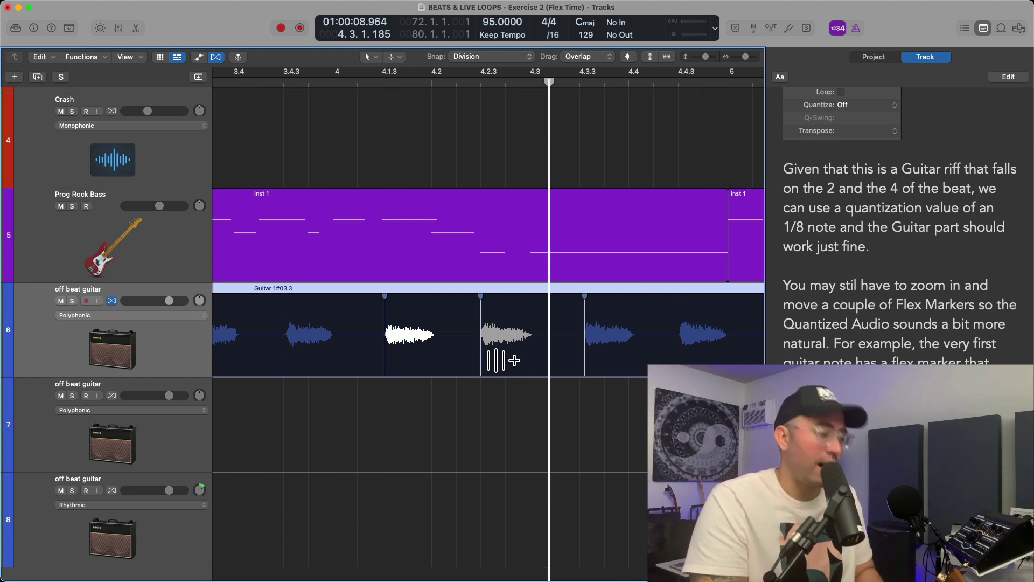
pyautogui.hotkey('ctrl', 'a')
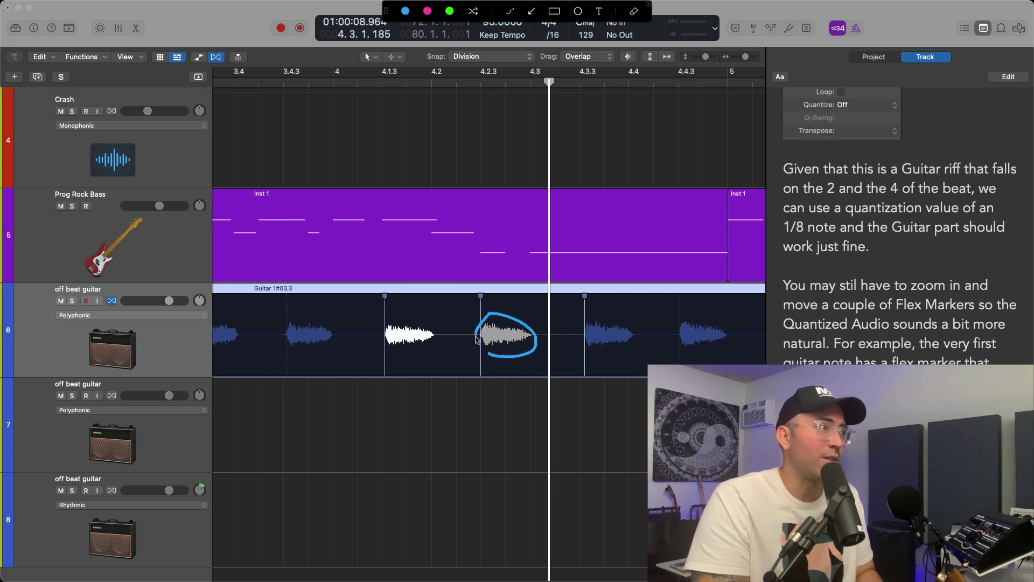
pyautogui.press('Escape')
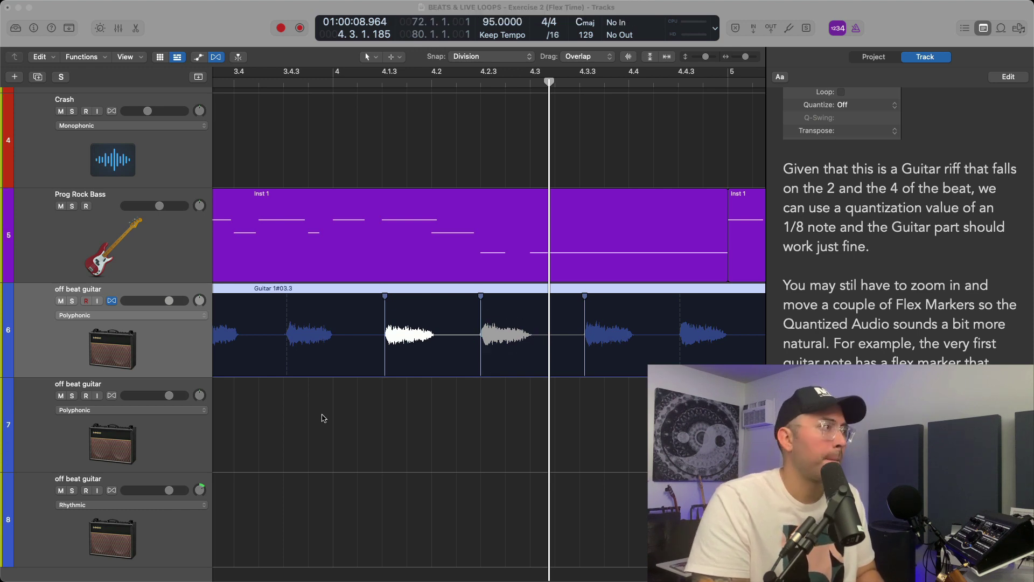
pyautogui.press('space')
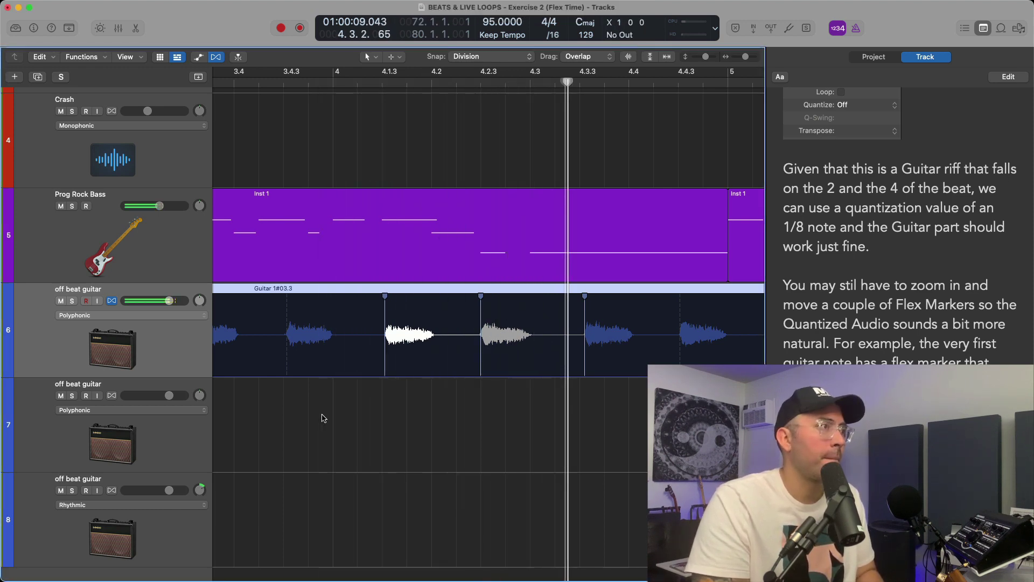
pyautogui.keyDown('alt'); pyautogui.click(298, 423); pyautogui.keyUp('alt')
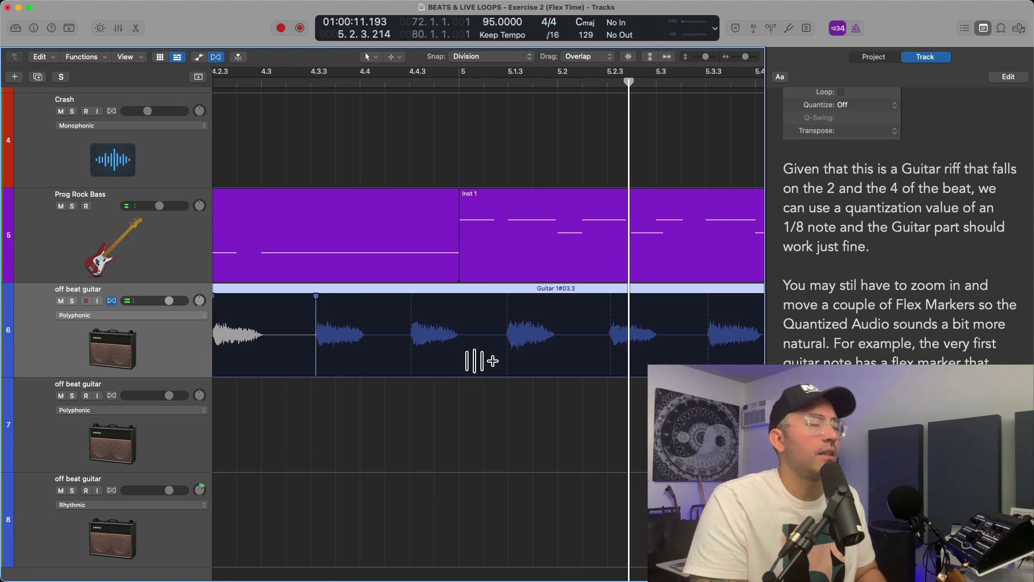
# - Add flex markers around the note at 4.4.3, try stretching its tail to the first division past bar 5, and undo the stretch
pyautogui.click(422, 370)
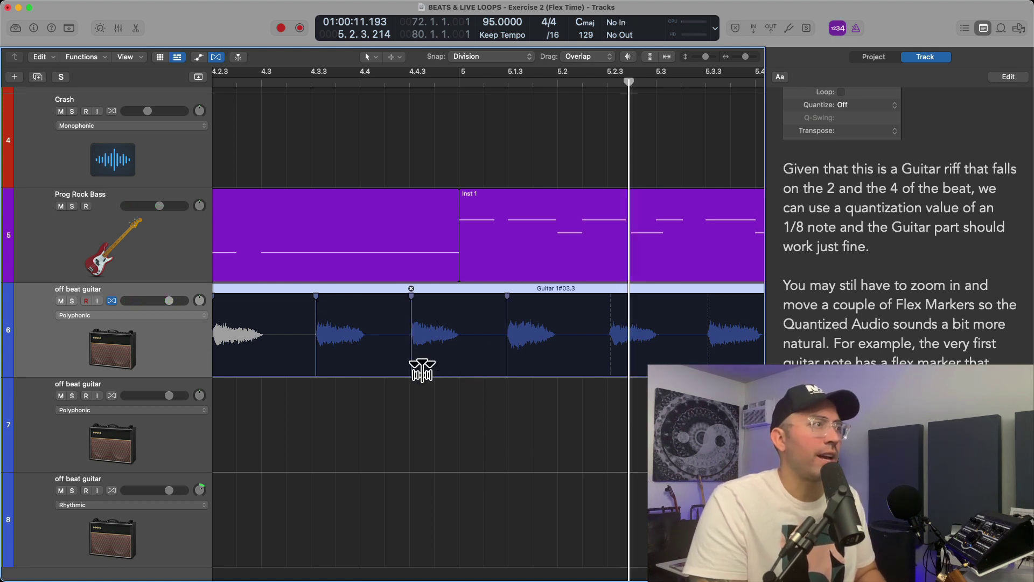
pyautogui.click(468, 316)
pyautogui.moveTo(469, 316); pyautogui.dragTo(484, 321)
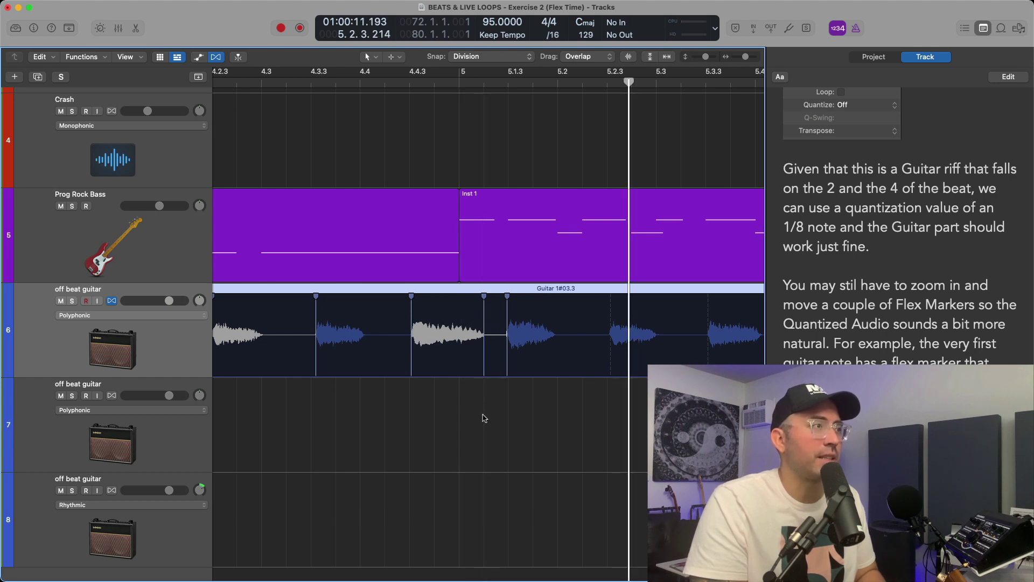
pyautogui.press('space')
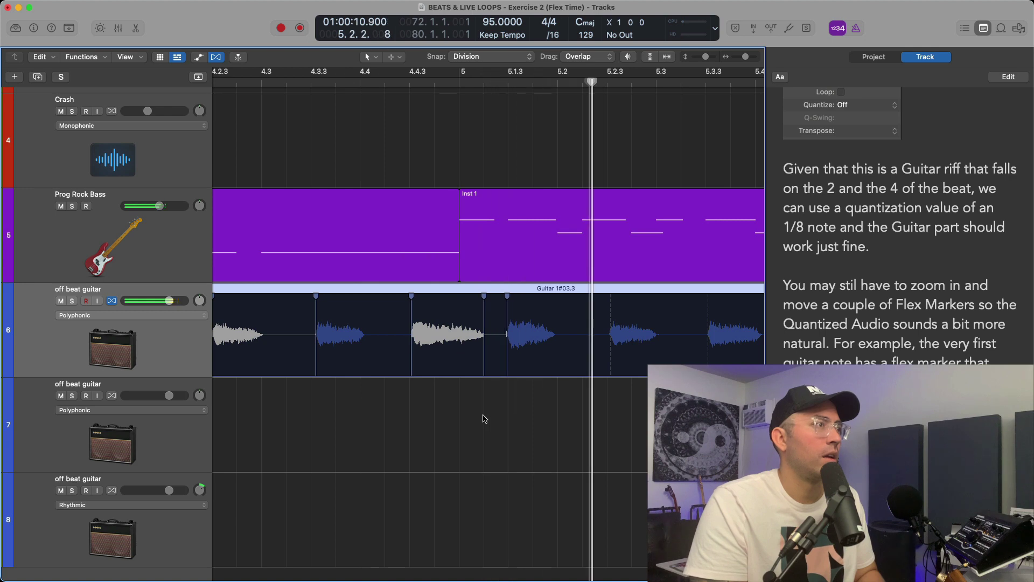
pyautogui.press('super+z')
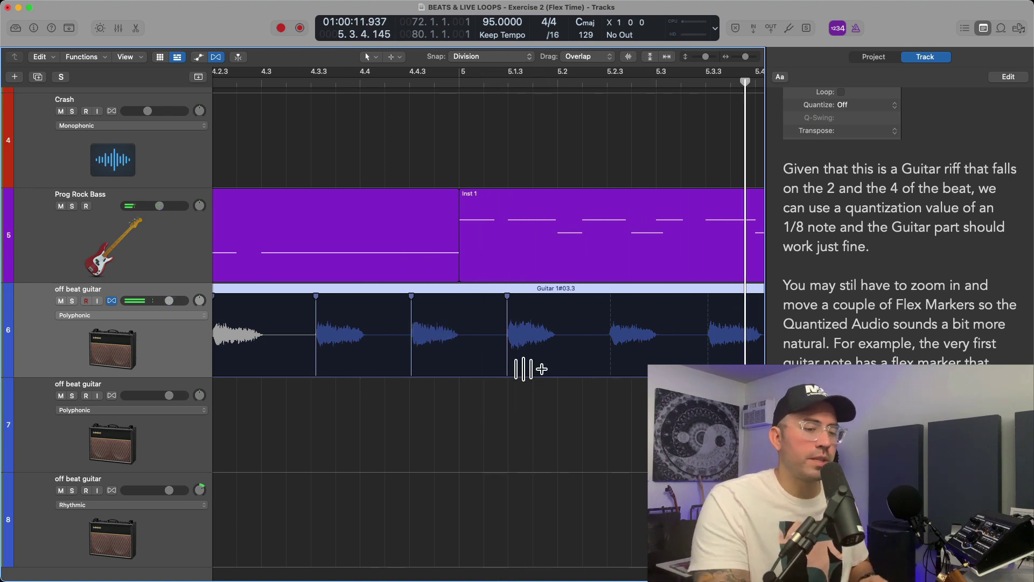
# - Set the Snap mode to Ticks
pyautogui.click(490, 56)
pyautogui.click(474, 68)
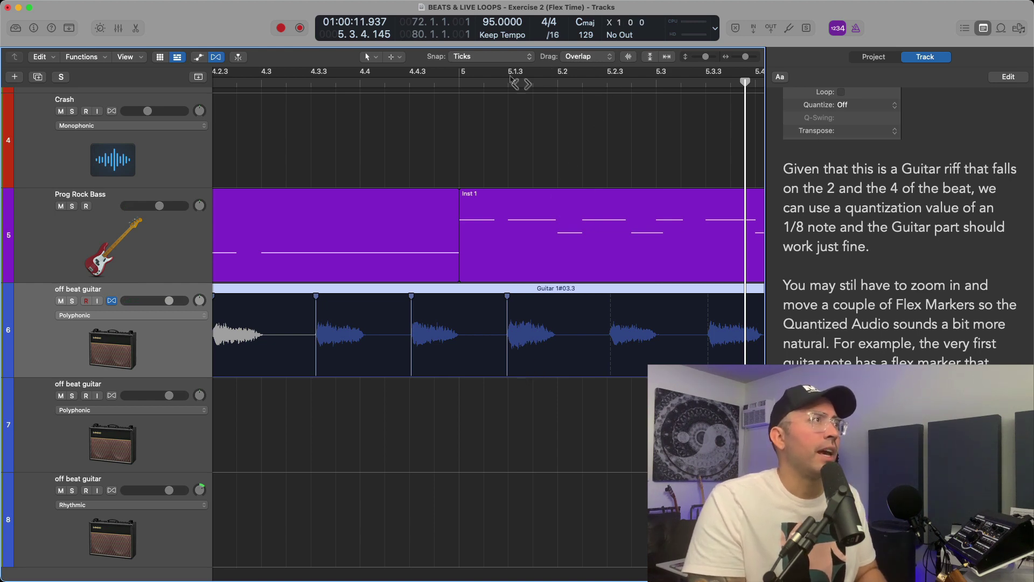
pyautogui.click(498, 58)
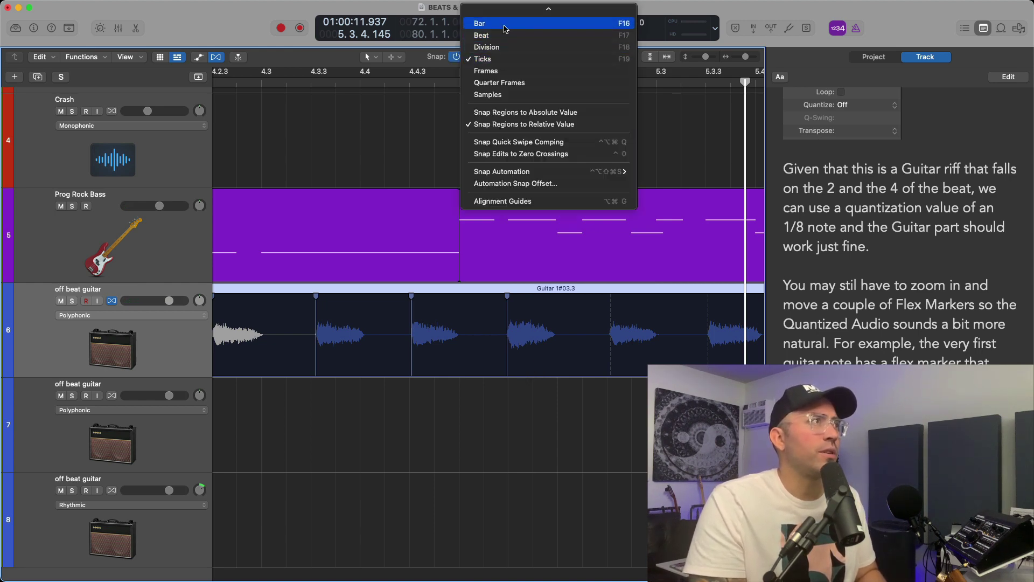
pyautogui.click(507, 59)
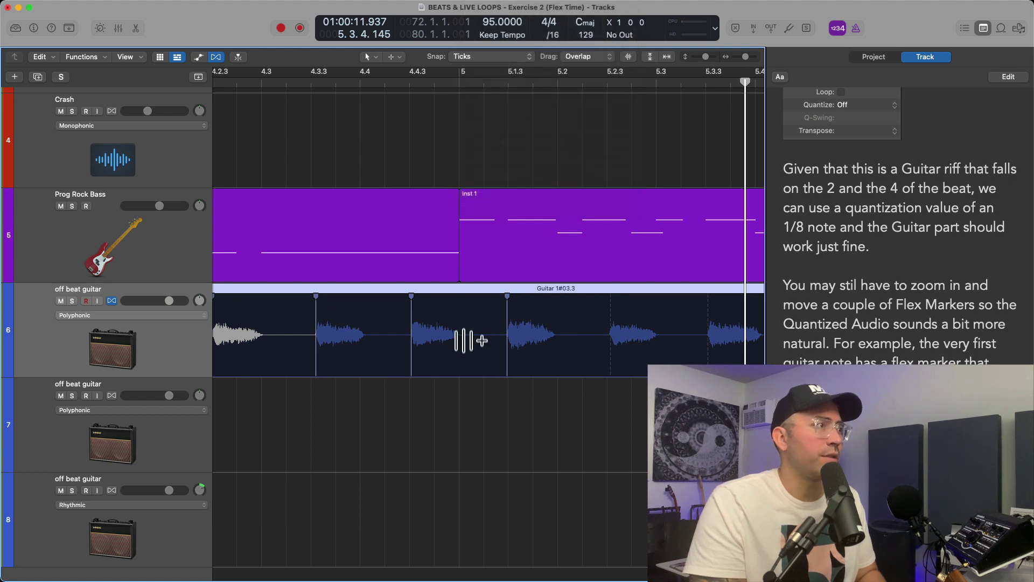
# - Try stretching the tail of the 4.4.3 guitar note to about 5.1.1.60, play it back, and undo the stretch
pyautogui.moveTo(458, 319); pyautogui.dragTo(466, 319)
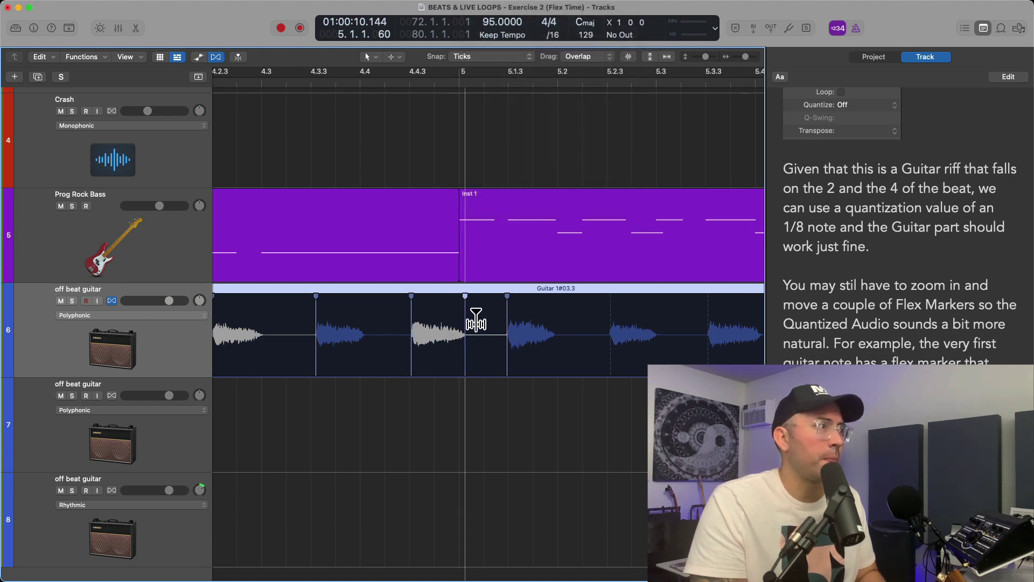
pyautogui.press('space')
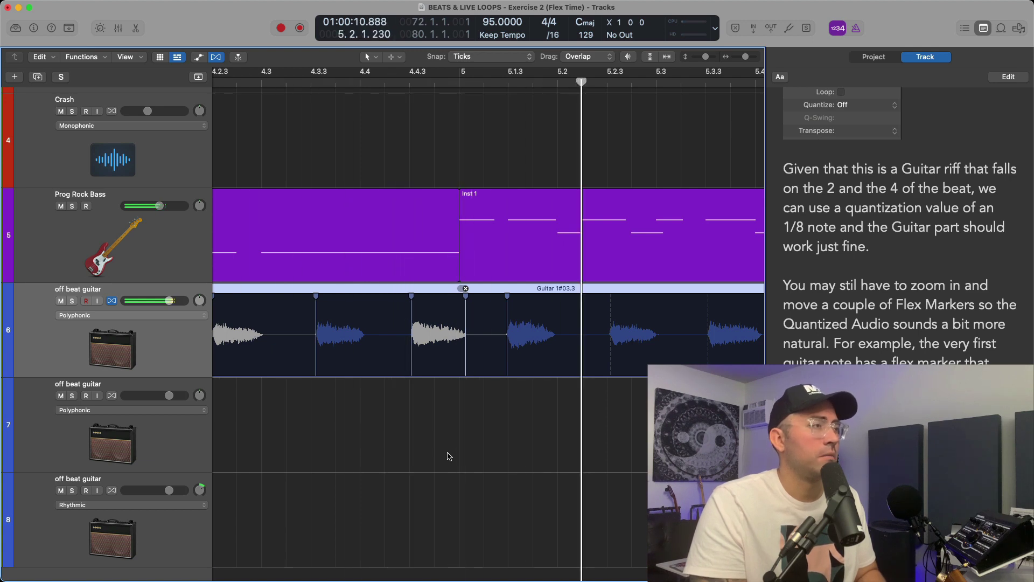
pyautogui.press('super+z')
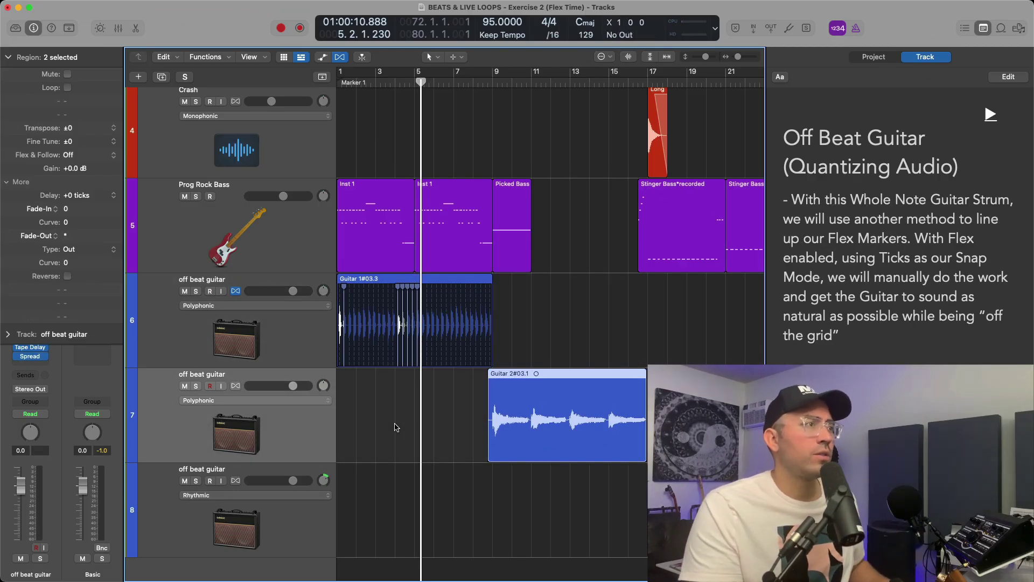
# - Enable Flex on the second off beat guitar track (track 7), keeping its mode at Flex Time - Polyphonic
pyautogui.scroll(10, 396, 426)
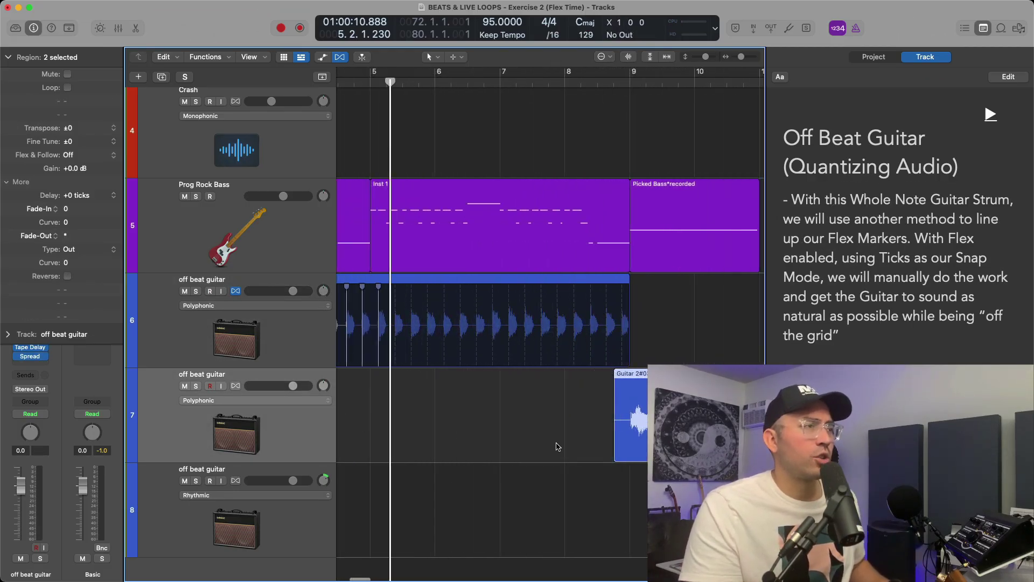
pyautogui.scroll(-4, 558, 446)
pyautogui.hscroll(7, 558, 446)
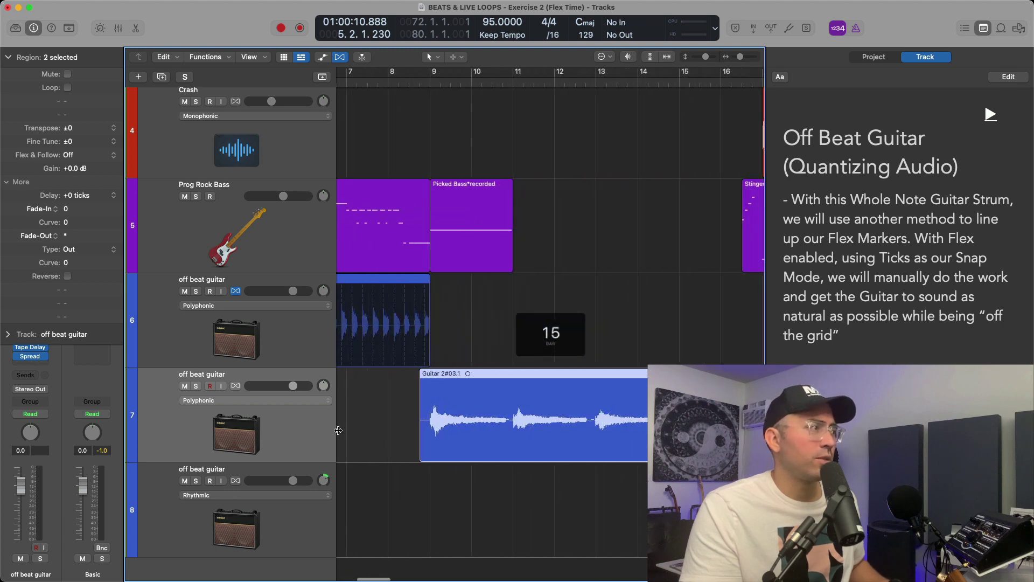
pyautogui.click(236, 386)
pyautogui.hscroll(-3, 285, 435)
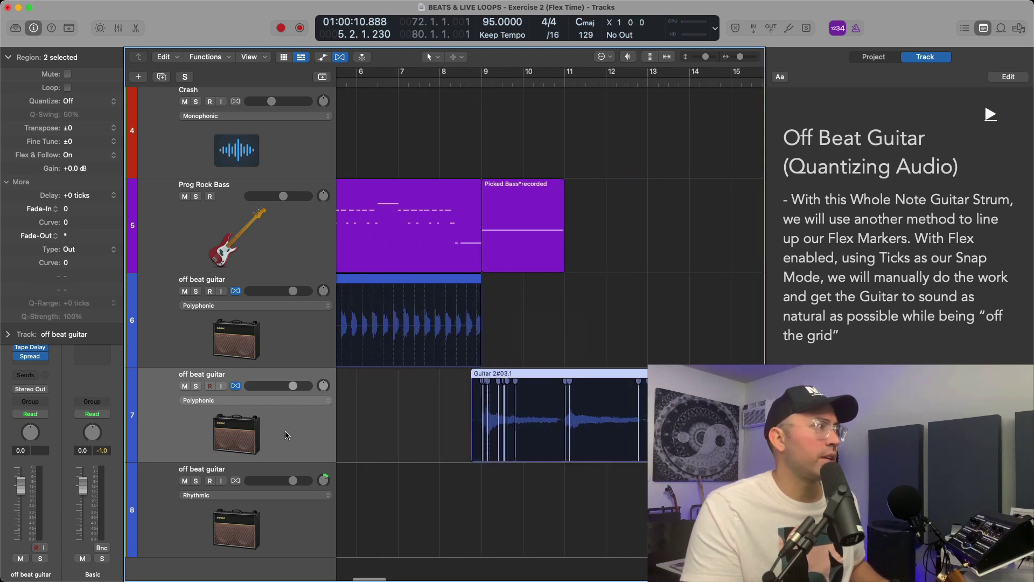
pyautogui.click(240, 401)
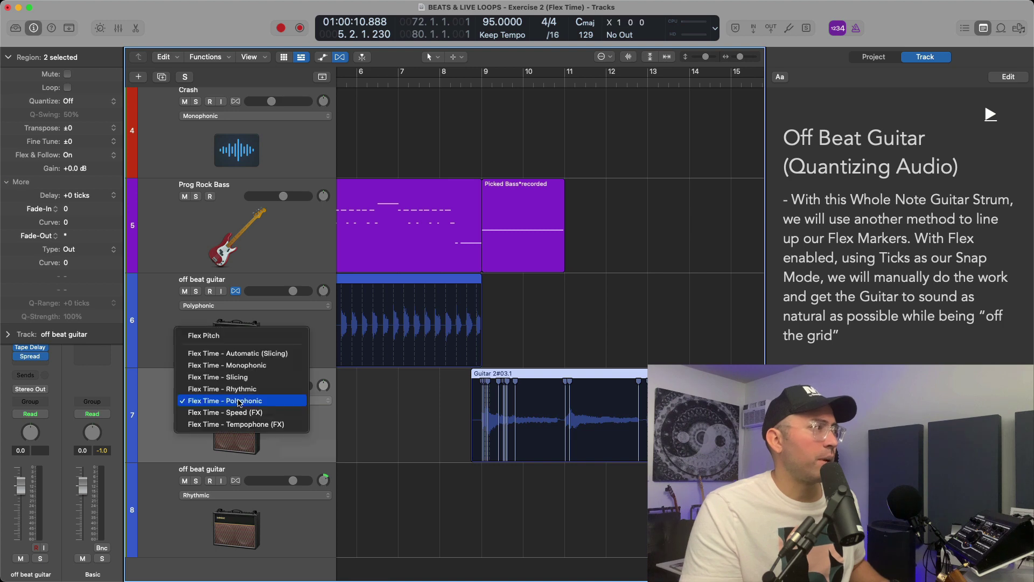
pyautogui.click(240, 401)
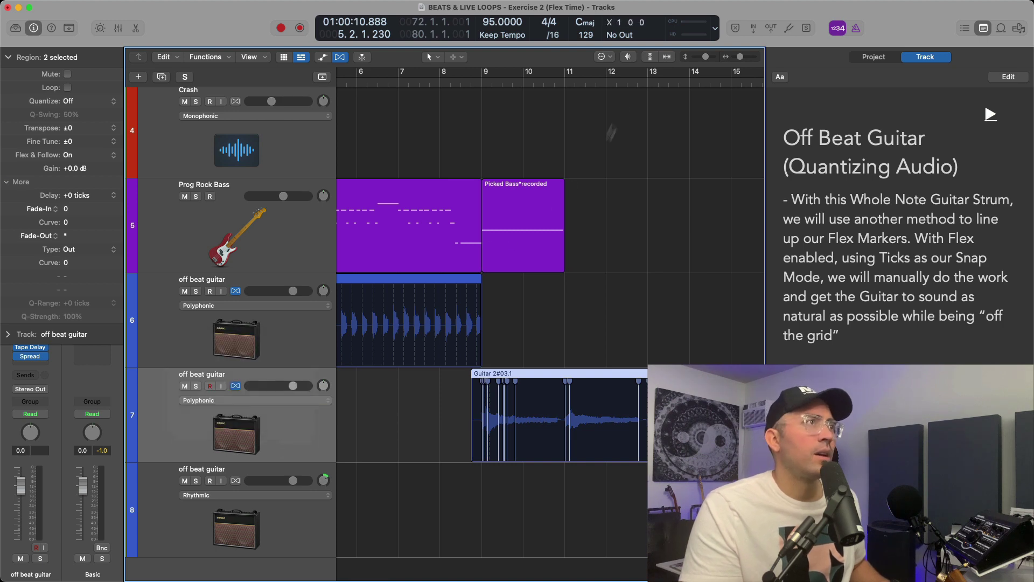
# - Hide the inspector and keep the Snap mode at Ticks
pyautogui.press('i')
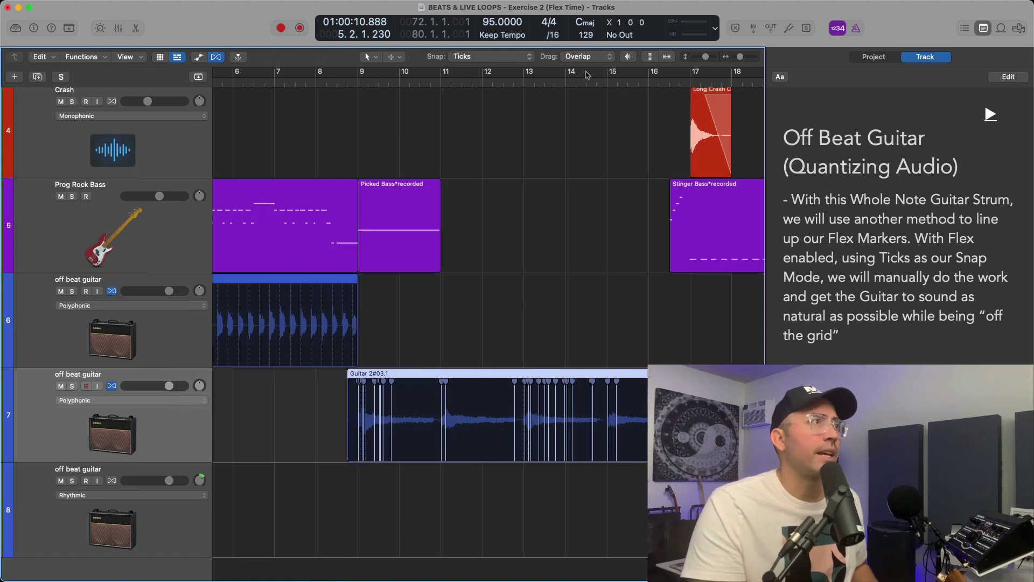
pyautogui.click(521, 57)
pyautogui.click(521, 58)
# - Play the arrangement from bar 8 into the Guitar 2#03.1 region at bar 9
pyautogui.click(320, 79)
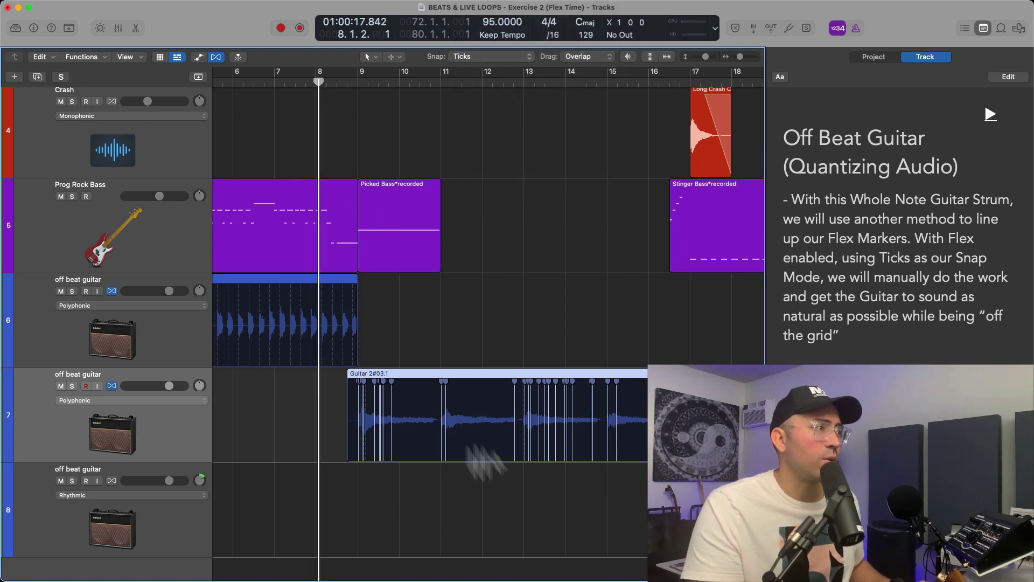
pyautogui.press('super+Right')
pyautogui.press('super+Right')
pyautogui.press('space')
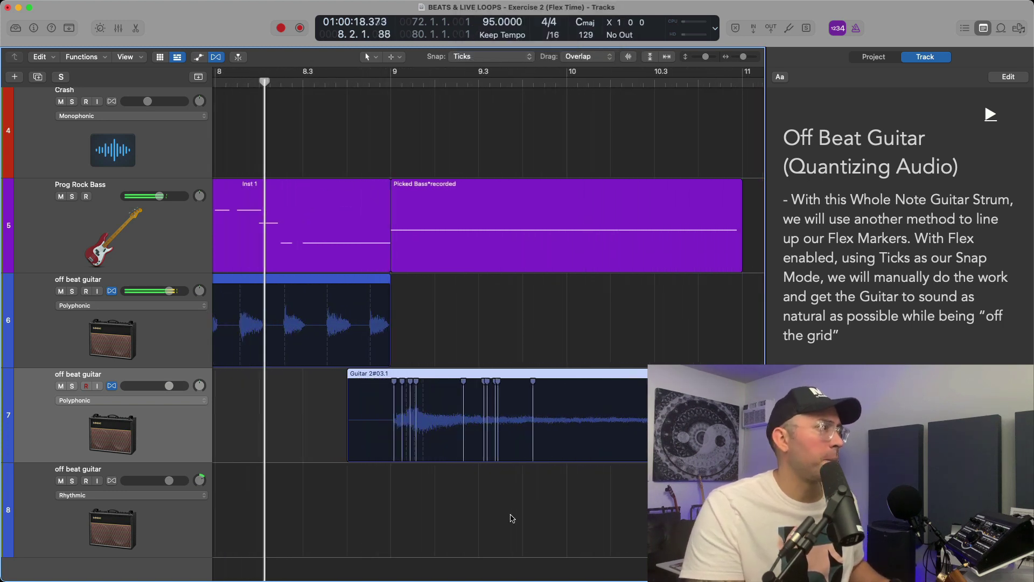
pyautogui.hscroll(3, 506, 514)
pyautogui.scroll(-1, 498, 510)
pyautogui.scroll(-1, 497, 509)
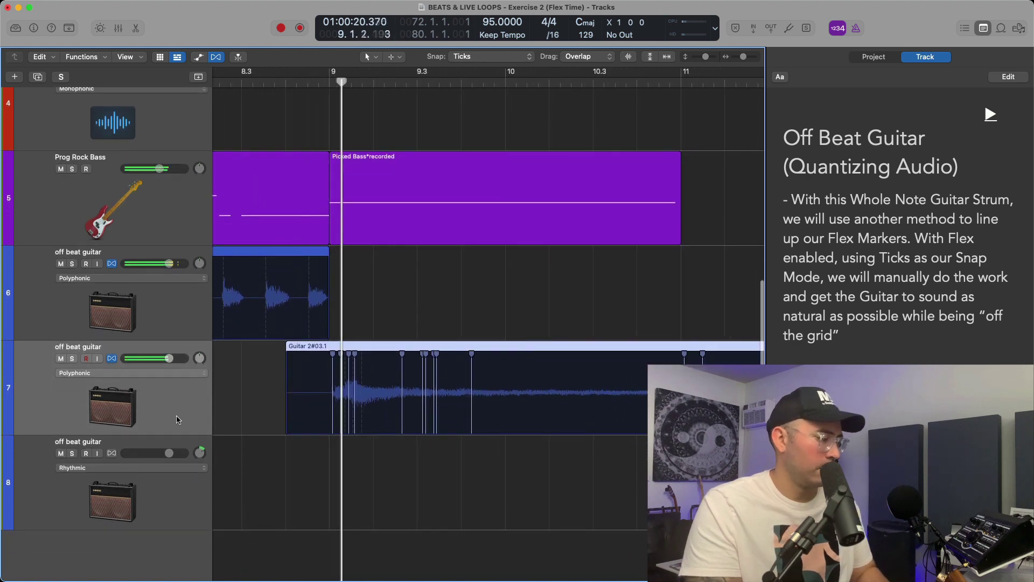
# - Enlarge the Guitar 2 track and examine its strums around bars 9 and 11 during playback
pyautogui.hotkey('ctrl', 'z')
pyautogui.scroll(-4, 439, 412)
pyautogui.scroll(-3, 438, 412)
pyautogui.press('super+Right')
pyautogui.press('super+Right')
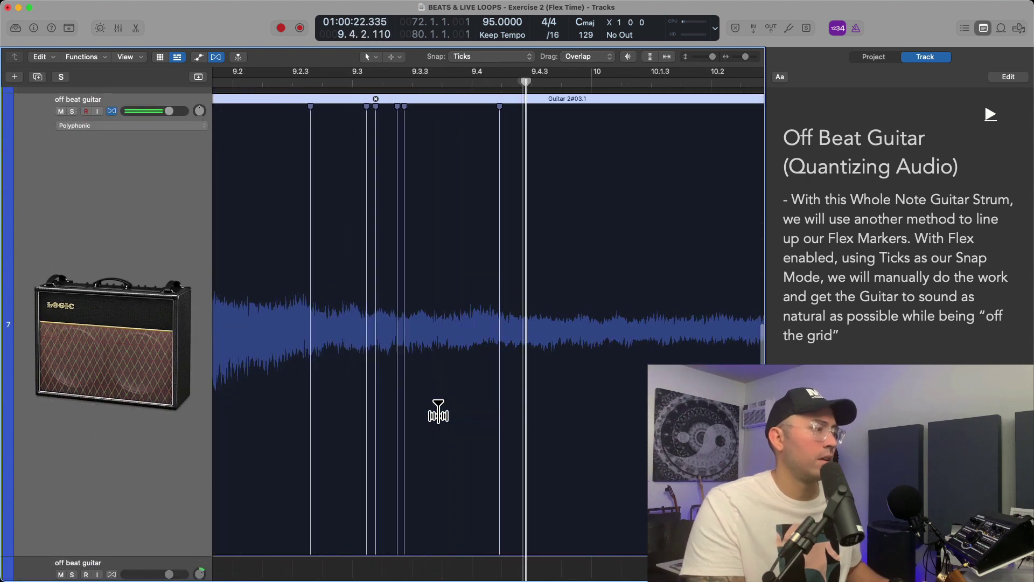
pyautogui.press('super+Up')
pyautogui.press('super+Up')
pyautogui.press('super+Up')
pyautogui.hscroll(2, 438, 411)
pyautogui.press('super+Left')
pyautogui.press('super+Left')
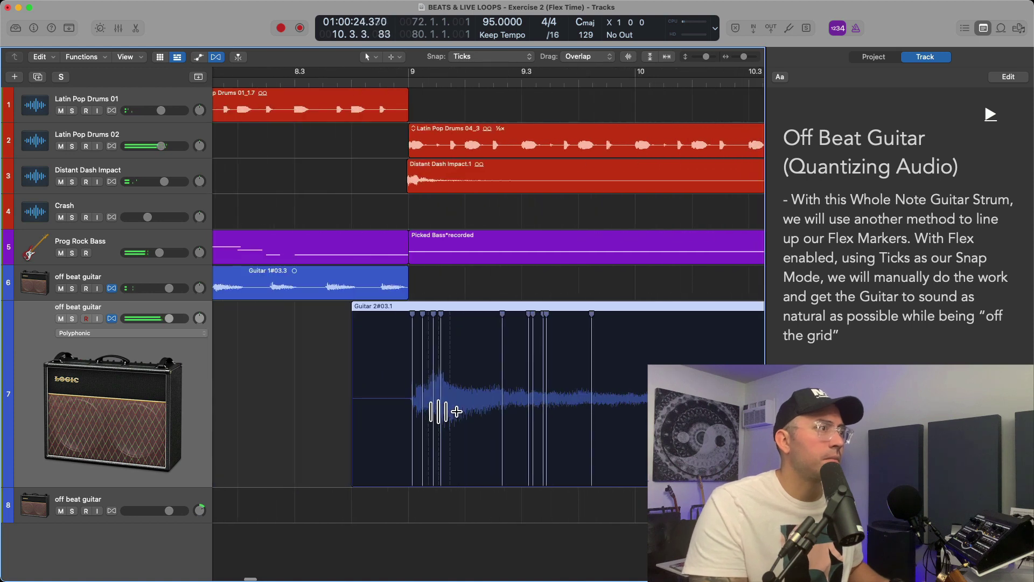
pyautogui.hscroll(5, 439, 412)
pyautogui.hscroll(4, 439, 411)
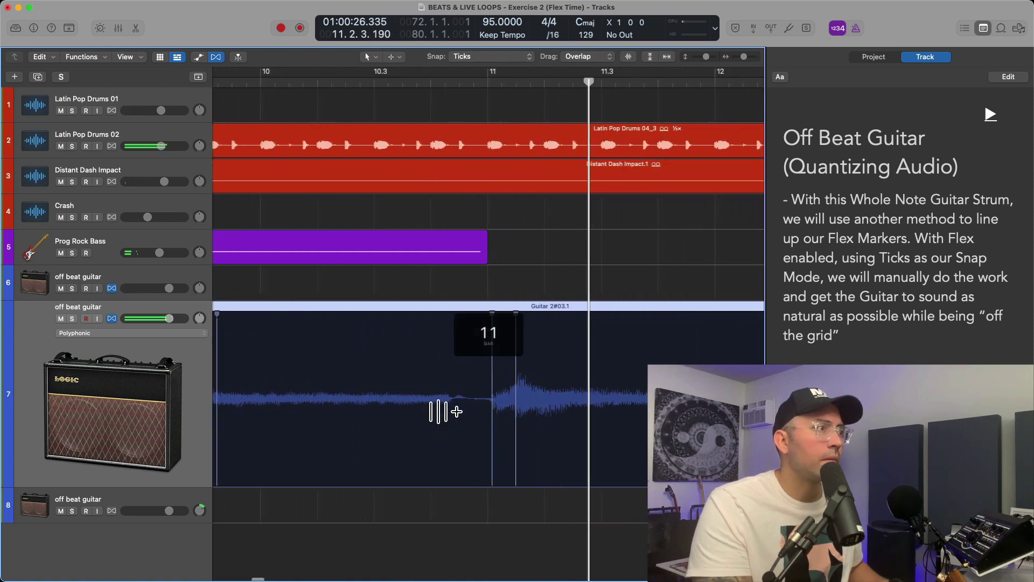
pyautogui.press('space')
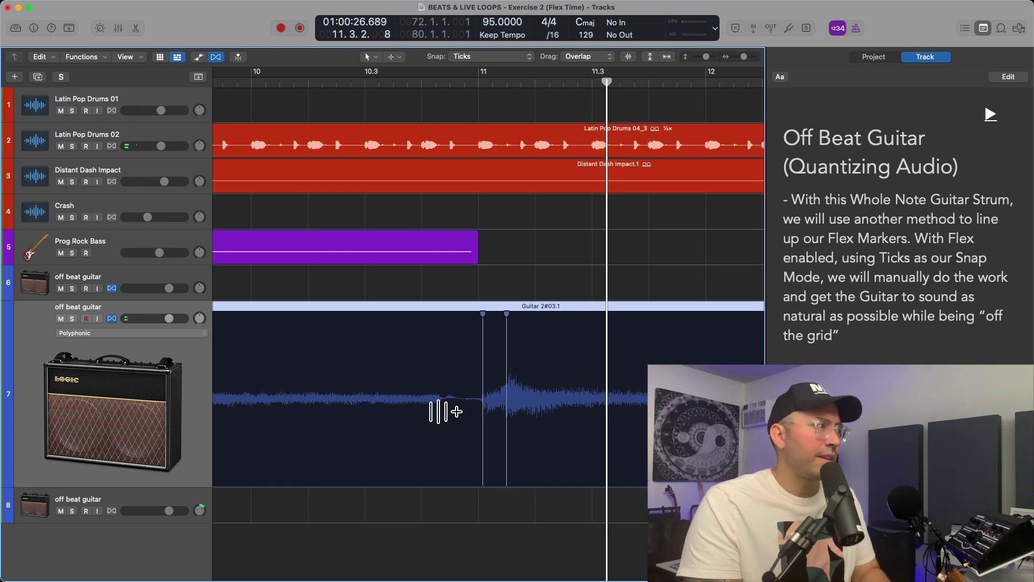
# - Open the Guitar 2#03.1 region in the Audio Track Editor and turn on Catch Playhead there
pyautogui.press('e')
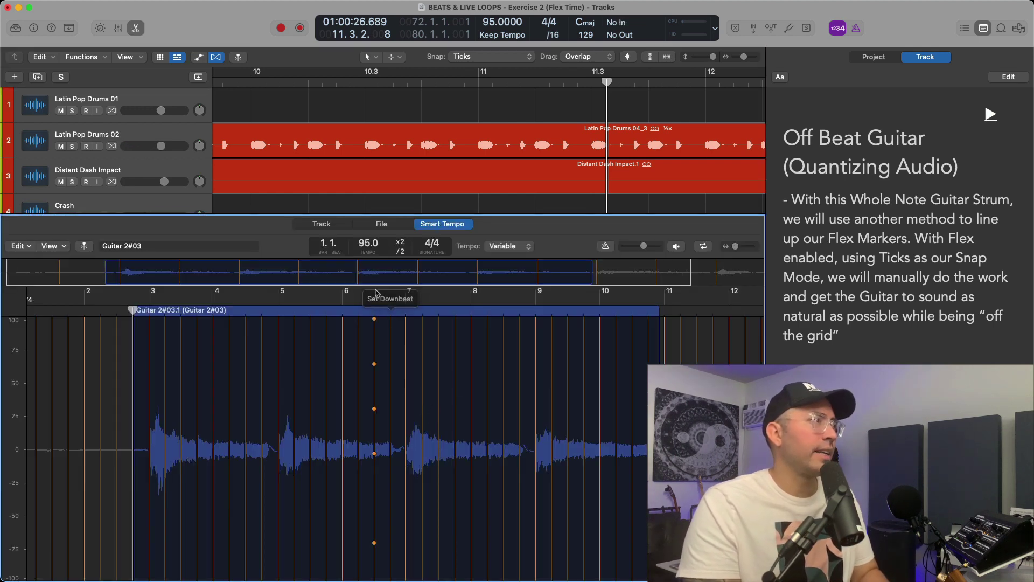
pyautogui.click(322, 224)
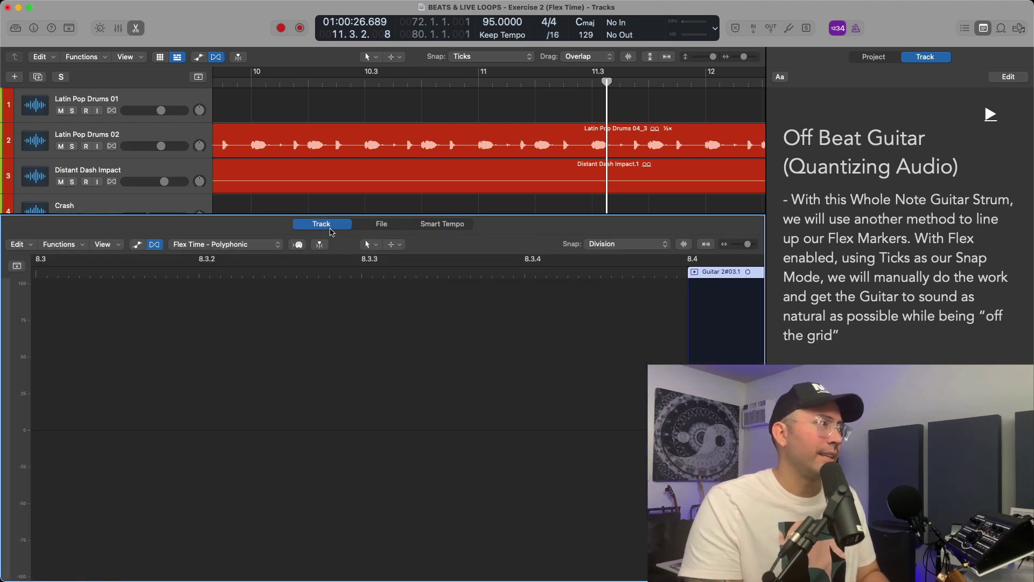
pyautogui.press('super+Left')
pyautogui.press('super+Left')
pyautogui.press('super+Left')
pyautogui.press('super+Left')
pyautogui.press('super+Left')
pyautogui.press('super+Left')
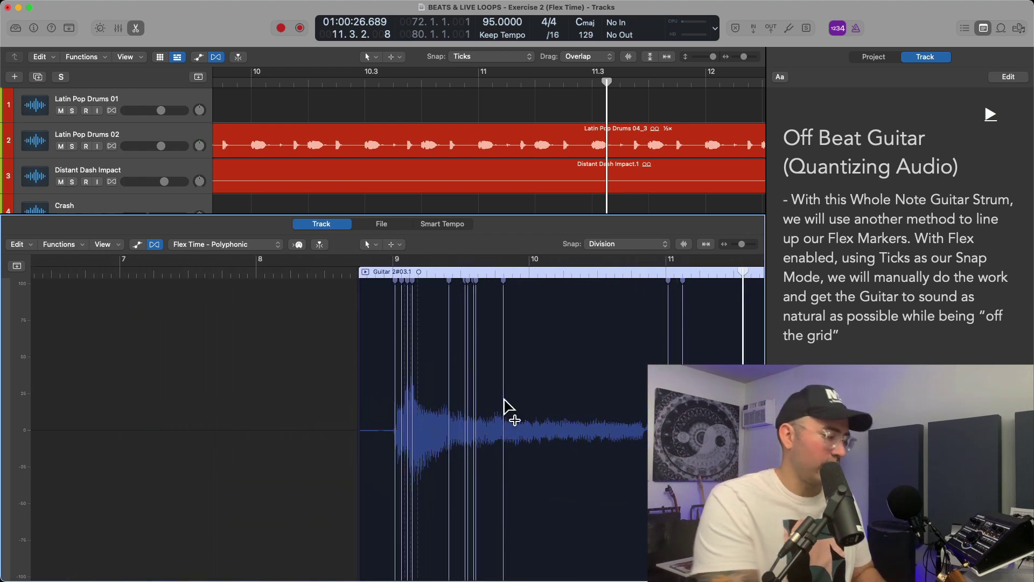
pyautogui.press('`')
pyautogui.scroll(6, 378, 433)
pyautogui.hscroll(-5, 378, 433)
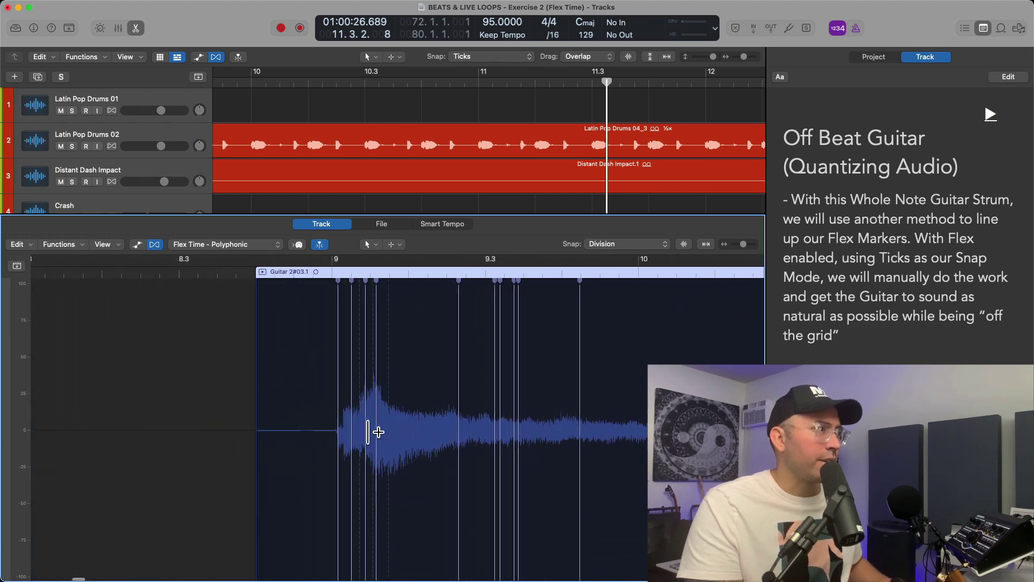
# - Toggle Flex off and on in the editor and play the guitar from about 8.3.2 through bar 11
pyautogui.click(159, 275)
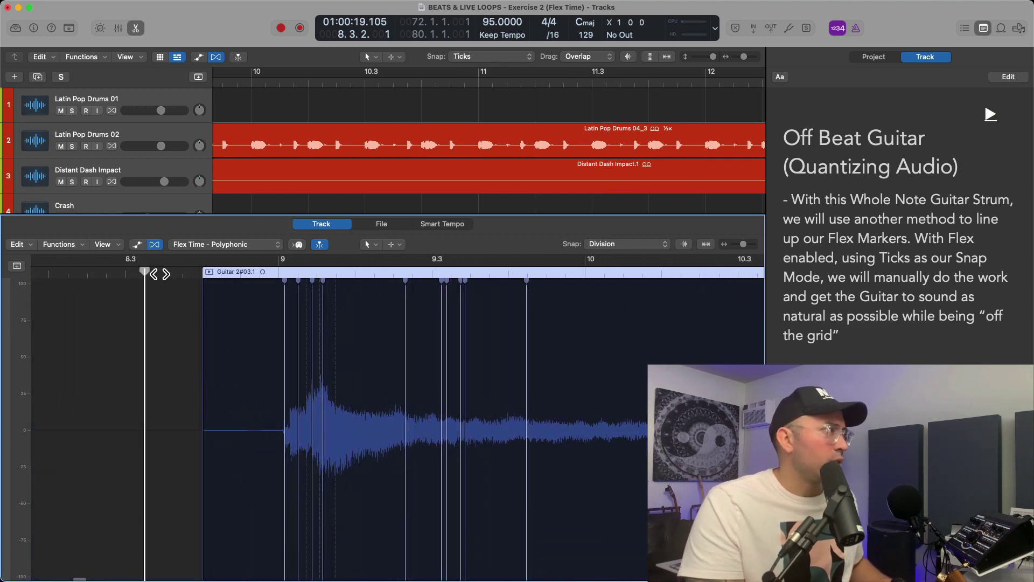
pyautogui.click(155, 245)
pyautogui.click(155, 245)
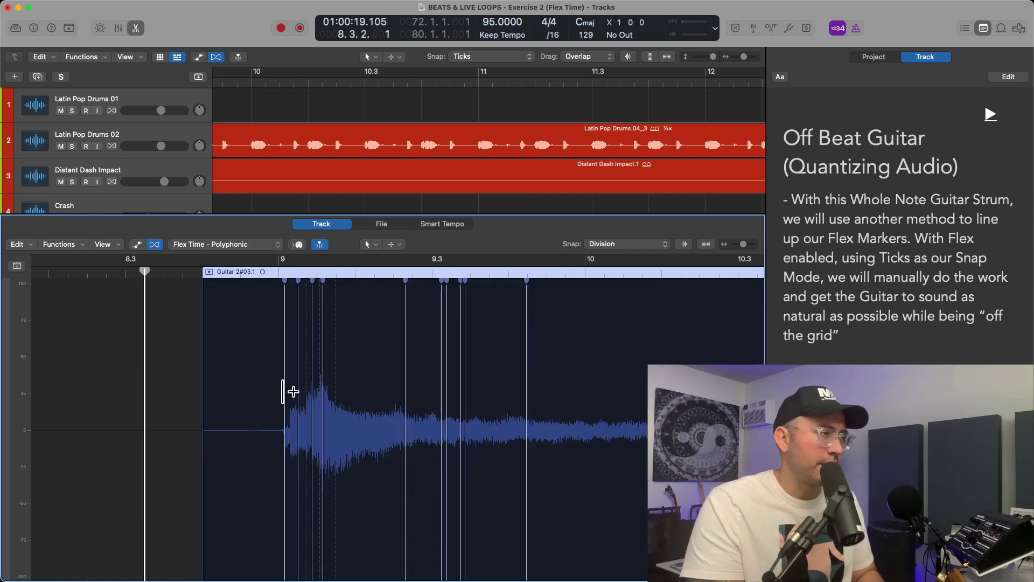
pyautogui.press('super+Right')
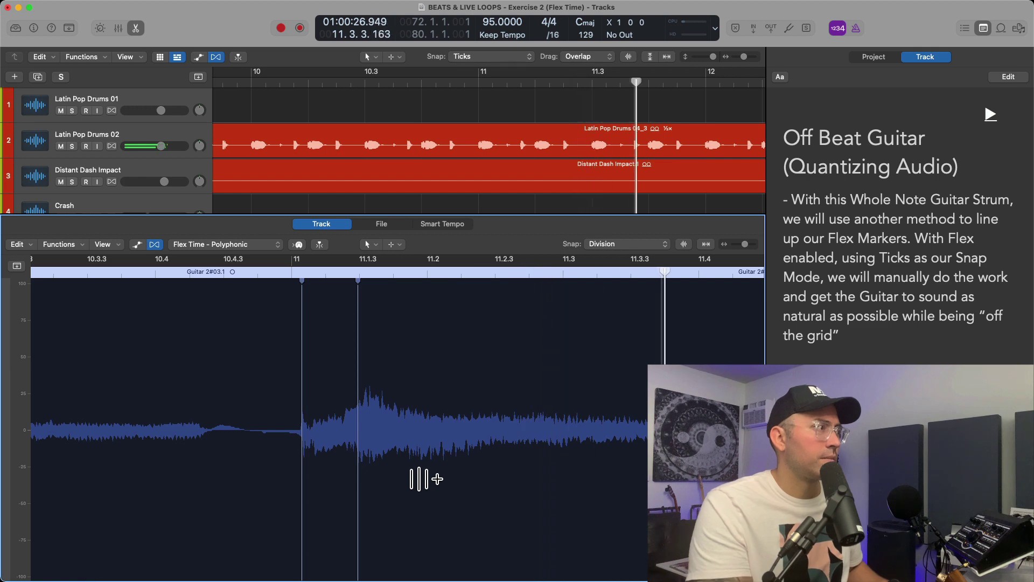
# - With the editor's Snap mode set to Ticks, move the bar 11 strum's flex marker slightly earlier onto bar 11 and play it back
pyautogui.hscroll(-2, 419, 478)
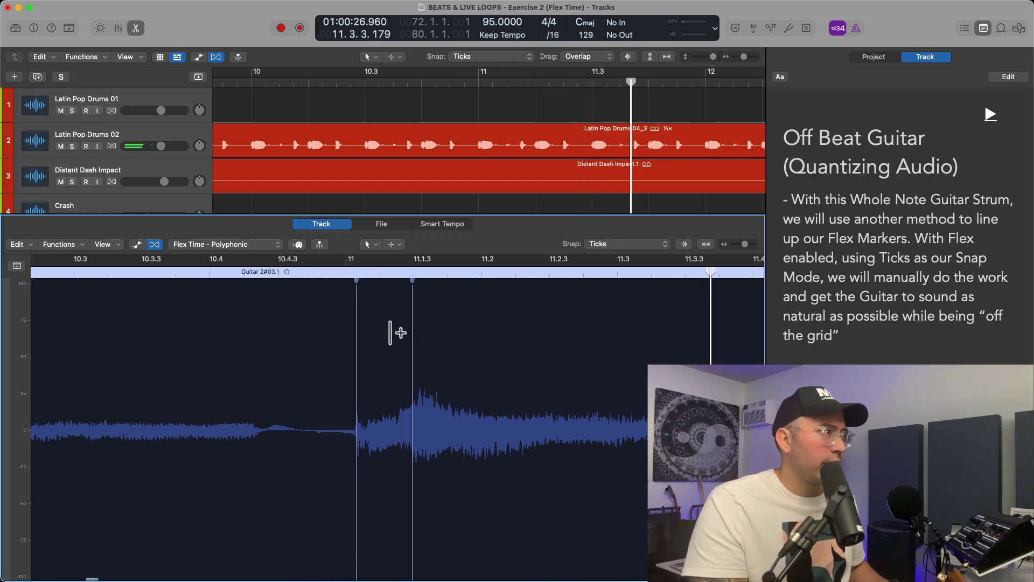
pyautogui.hscroll(-3, 422, 330)
pyautogui.moveTo(445, 323)
pyautogui.mouseDown()
pyautogui.moveTo(432, 323)
pyautogui.moveTo(436, 412)
pyautogui.mouseUp()
pyautogui.hscroll(4, 431, 412)
pyautogui.click(100, 274)
pyautogui.press('space')
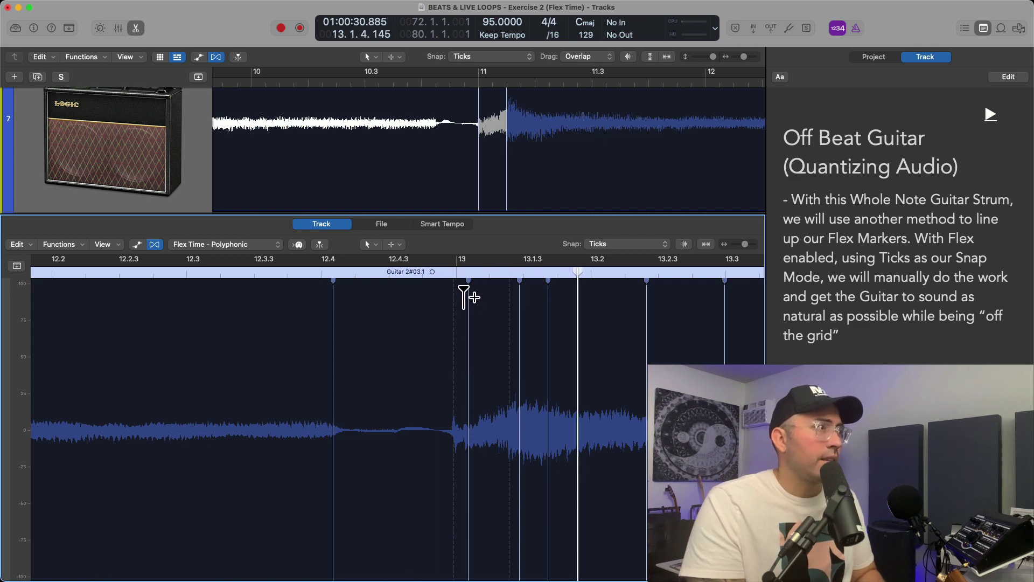
# - Move the start of the bar 13 strum earlier to about 12.4.4, nudge its flex marker slightly later, and play it back
pyautogui.moveTo(462, 296)
pyautogui.mouseDown()
pyautogui.moveTo(448, 286)
pyautogui.moveTo(422, 296)
pyautogui.moveTo(460, 307)
pyautogui.mouseUp()
pyautogui.press('space')
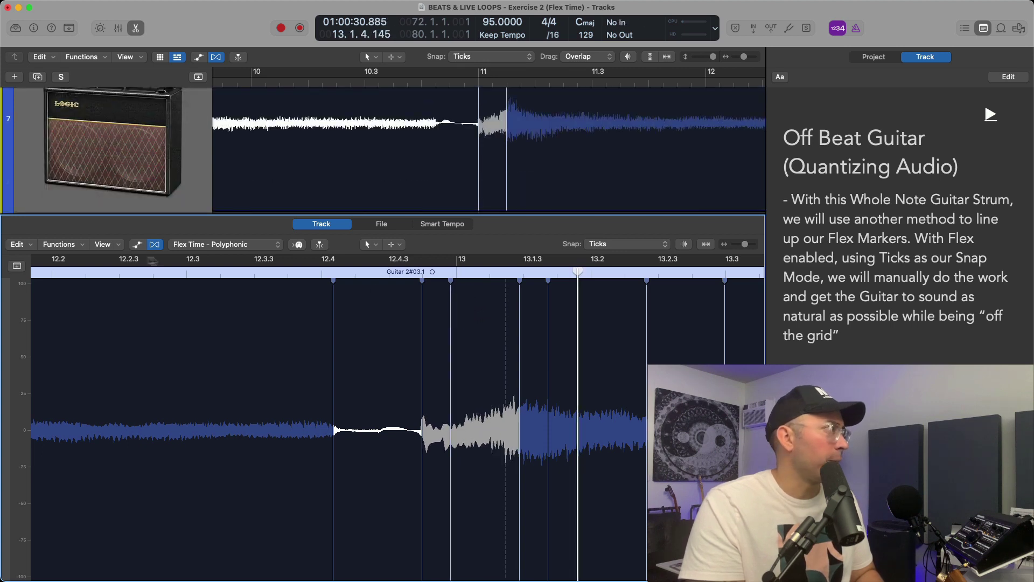
pyautogui.click(139, 280)
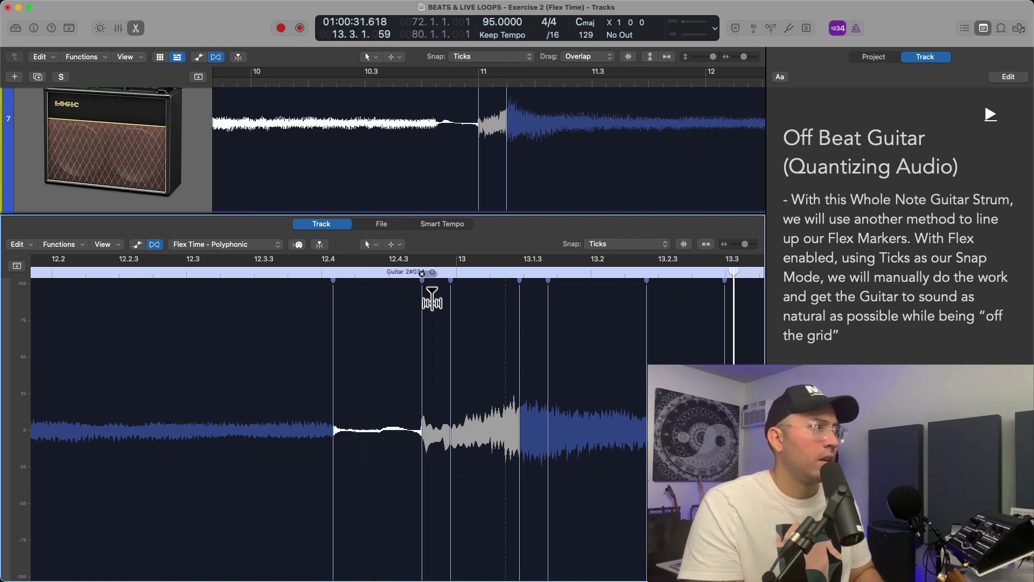
pyautogui.moveTo(431, 283); pyautogui.dragTo(436, 288)
pyautogui.press('space')
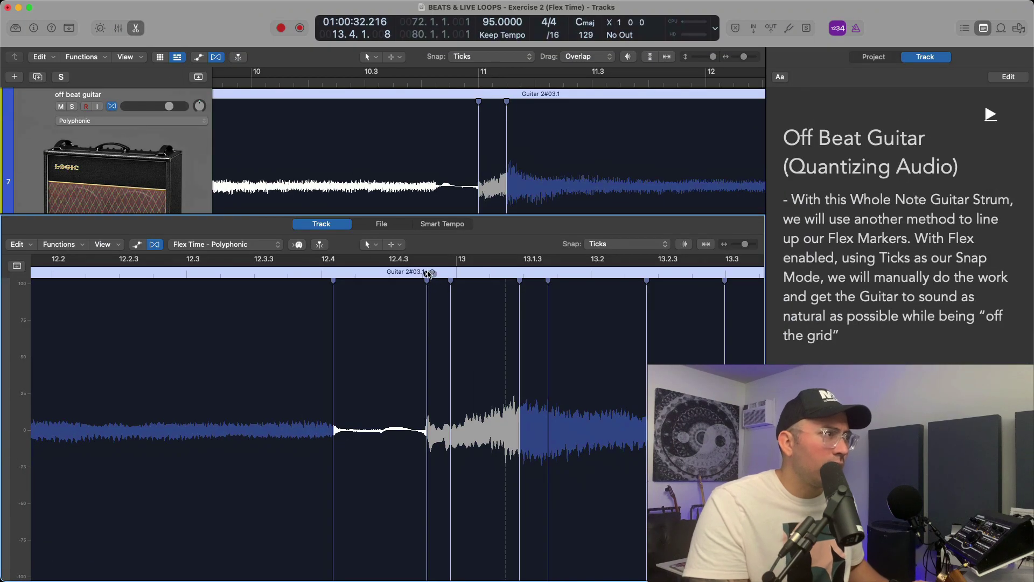
# - Delete the first flex marker just before bar 13 and play the part through the strum at bar 15
pyautogui.rightClick(428, 280)
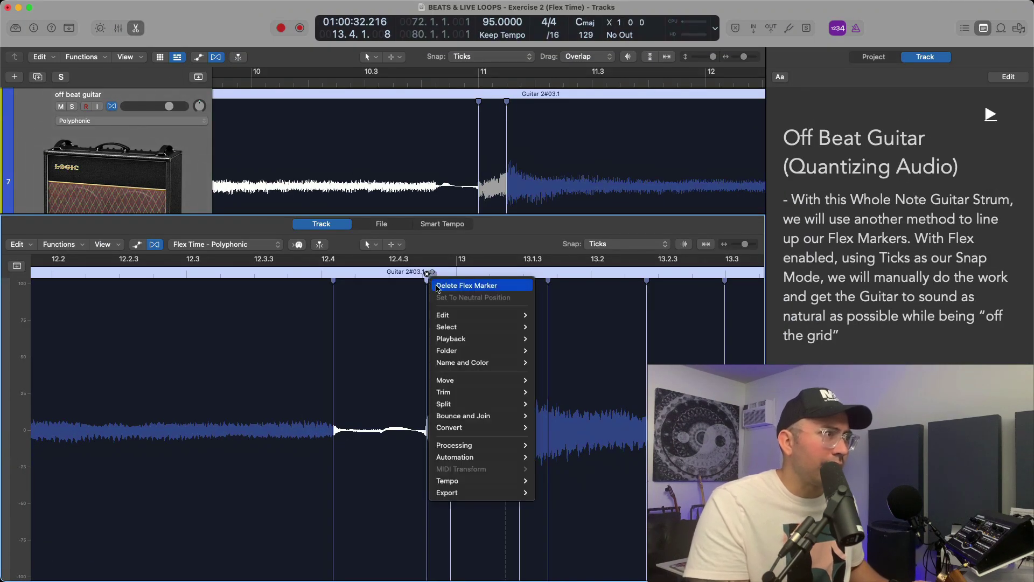
pyautogui.click(445, 282)
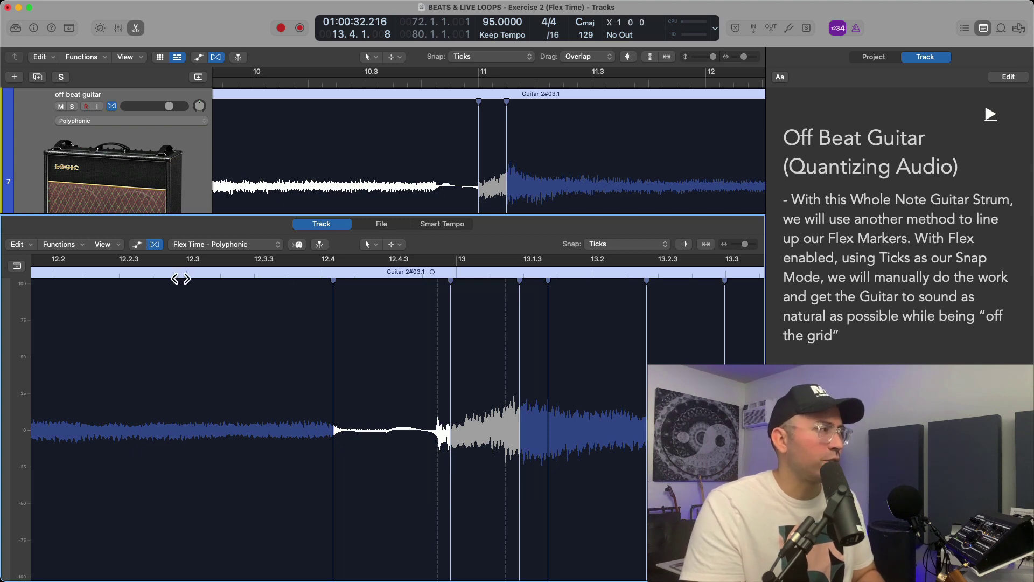
pyautogui.press('space')
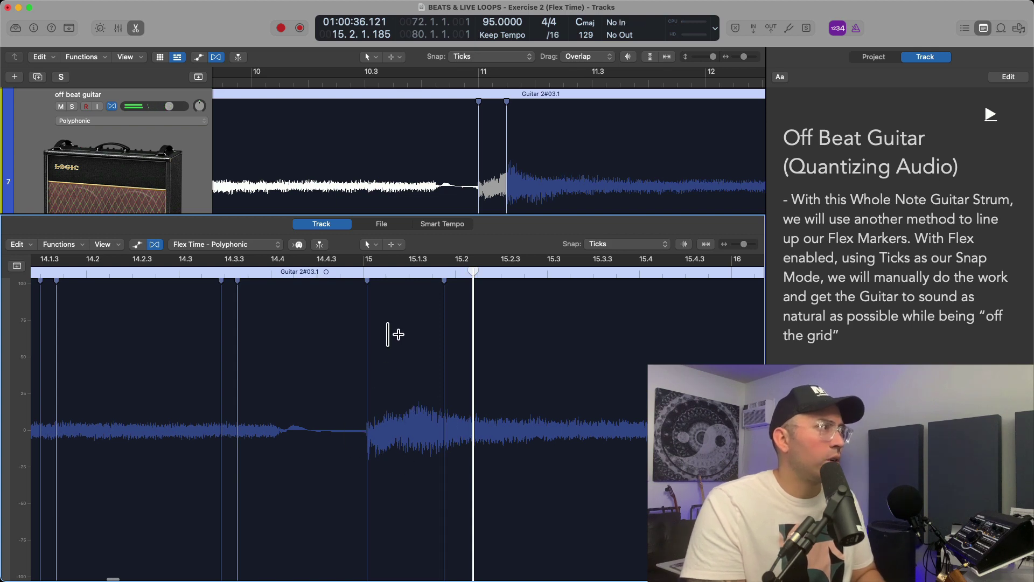
# - Move the bar 15 strum's flex marker earlier to about 14.4.4 and play back the whole transition
pyautogui.hotkey('ctrl', 'a')
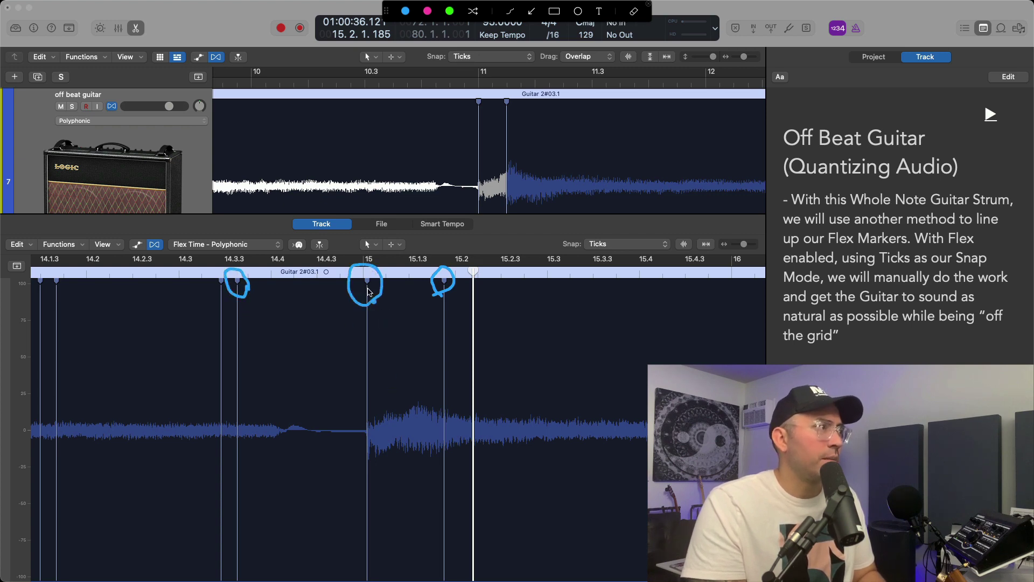
pyautogui.press('Escape')
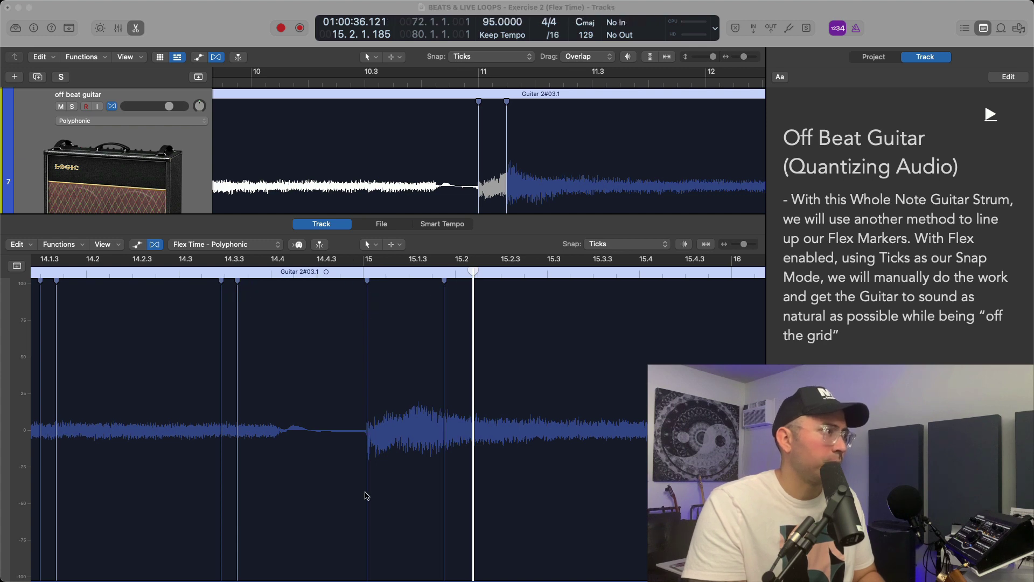
pyautogui.moveTo(365, 347); pyautogui.dragTo(358, 353)
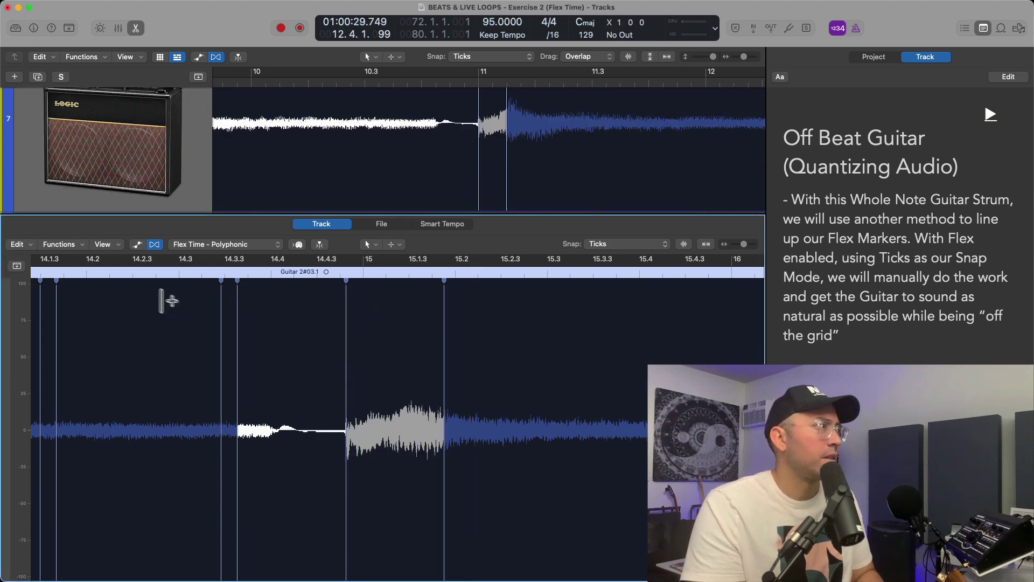
pyautogui.click(116, 274)
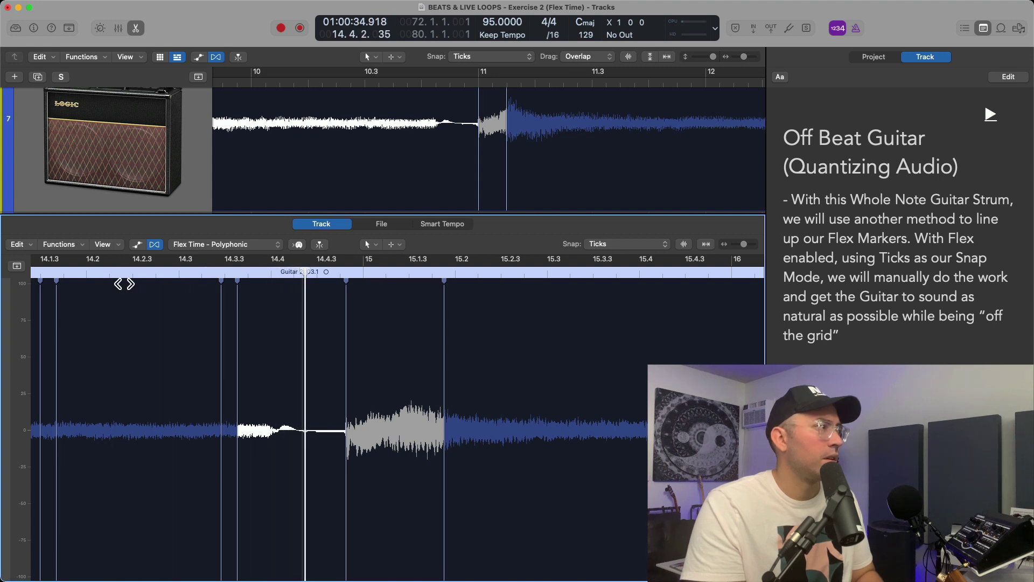
pyautogui.press('z')
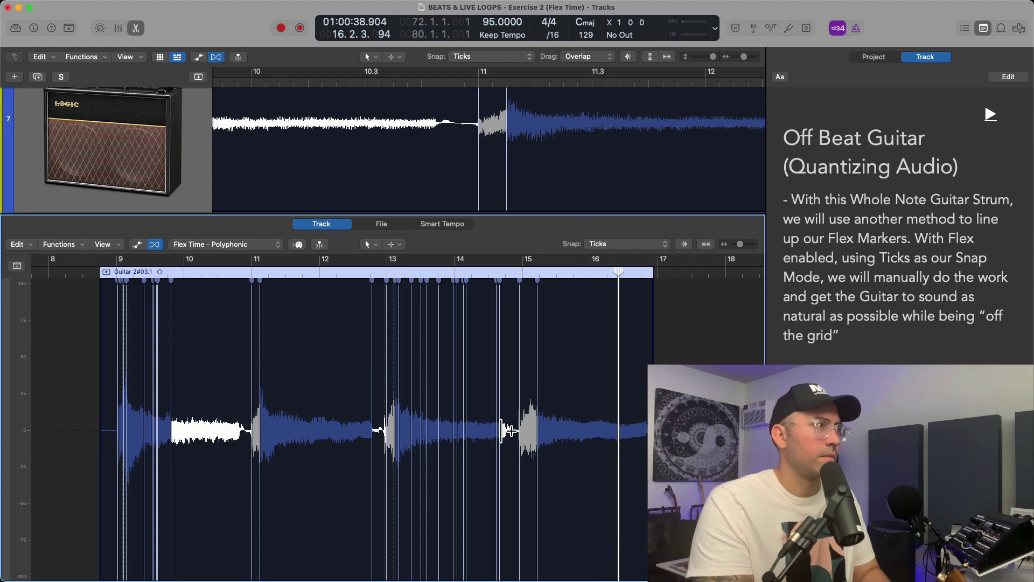
# - Close the Audio Track Editor and fit the whole arrangement in the Tracks area
pyautogui.press('e')
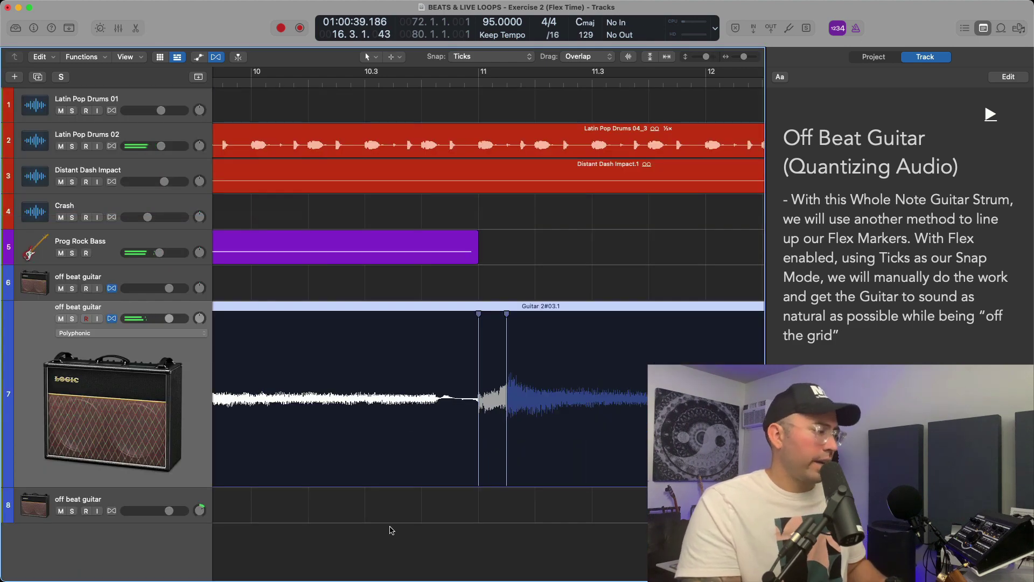
pyautogui.press('z')
pyautogui.click(162, 411)
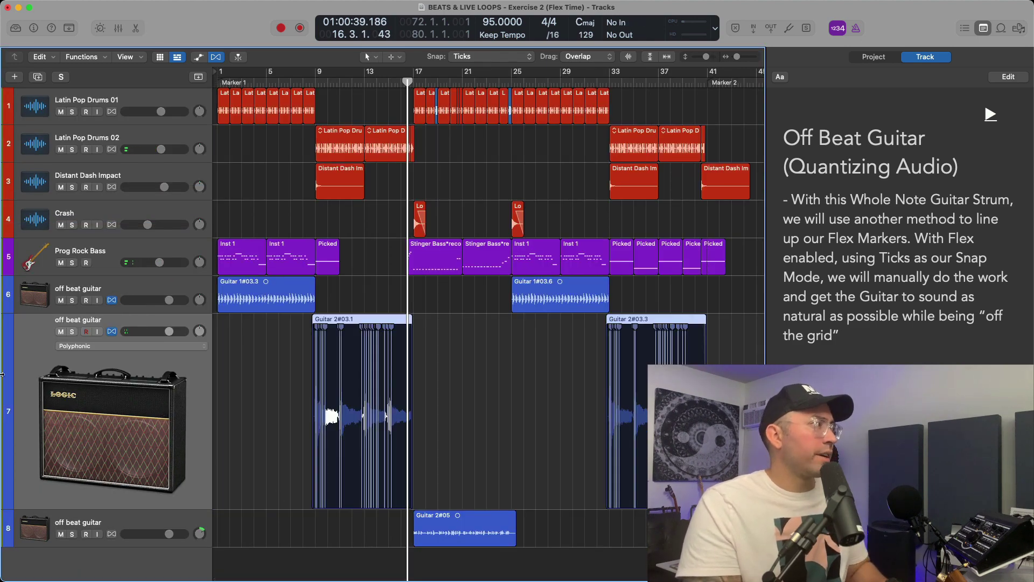
# - Toggle flex off and on for the polyphonic off beat guitar track, then show its quantize choices in the inspector
pyautogui.click(111, 331)
pyautogui.click(111, 331)
pyautogui.press('z')
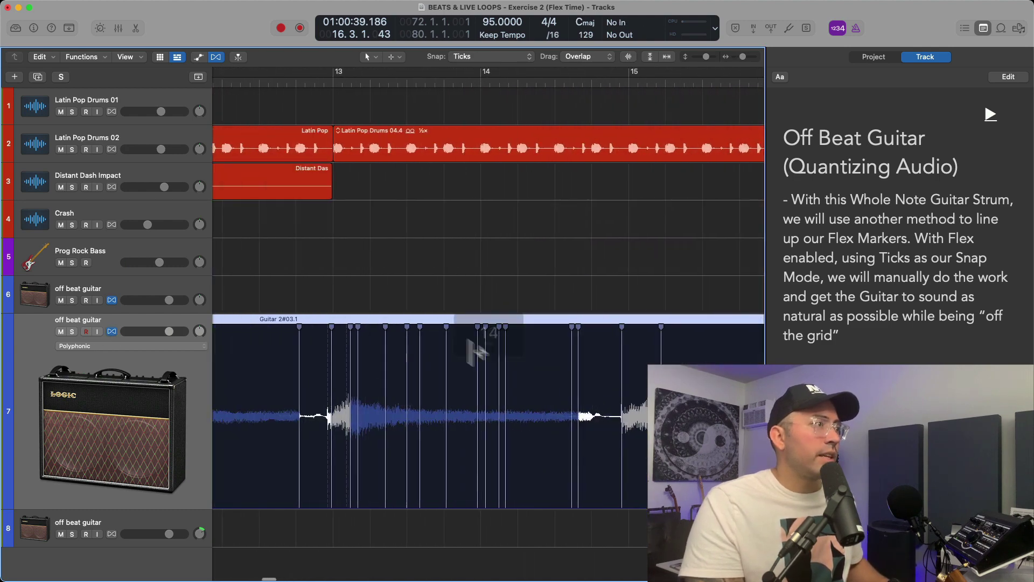
pyautogui.press('z')
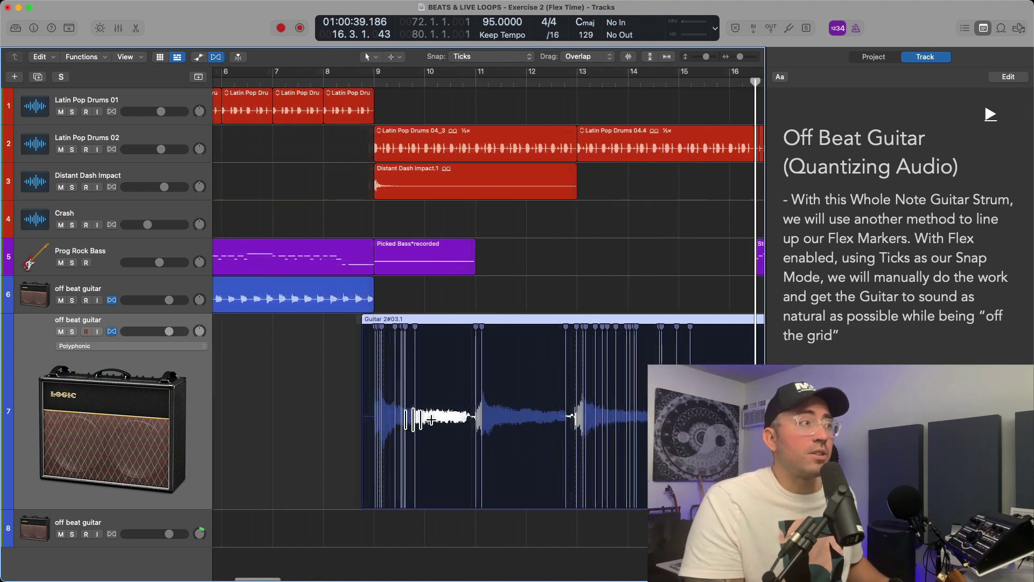
pyautogui.press('i')
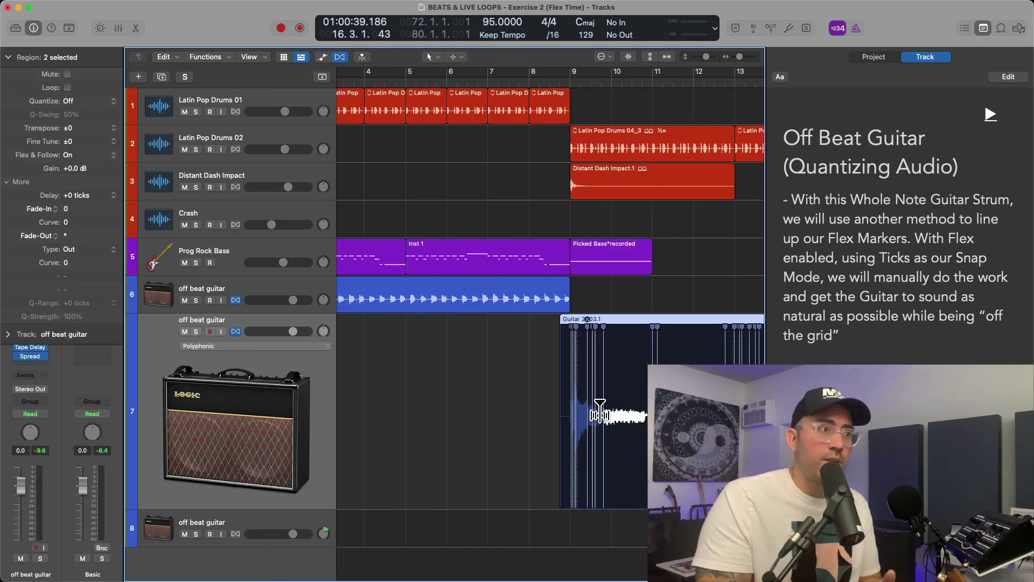
pyautogui.click(70, 103)
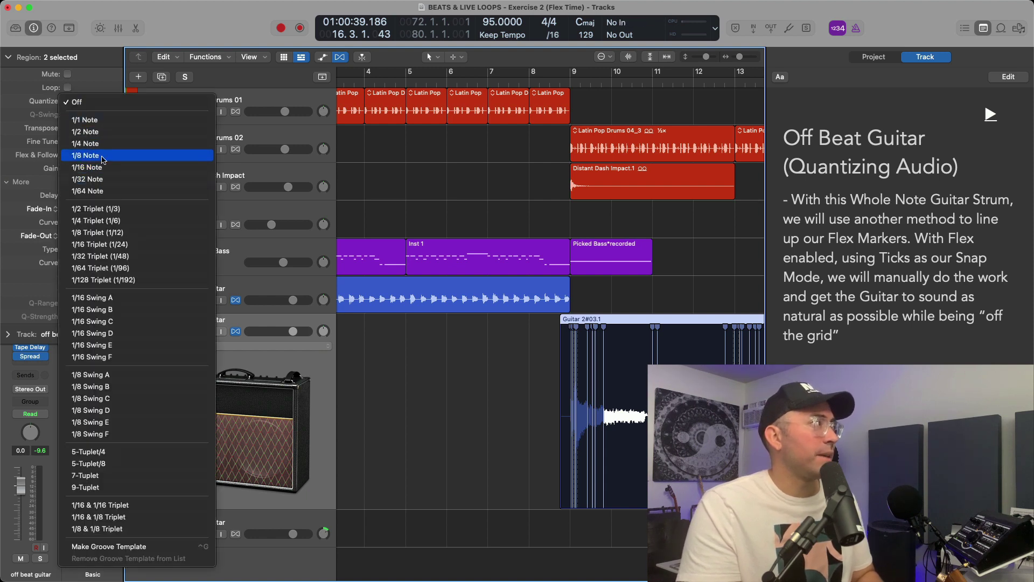
pyautogui.click(249, 457)
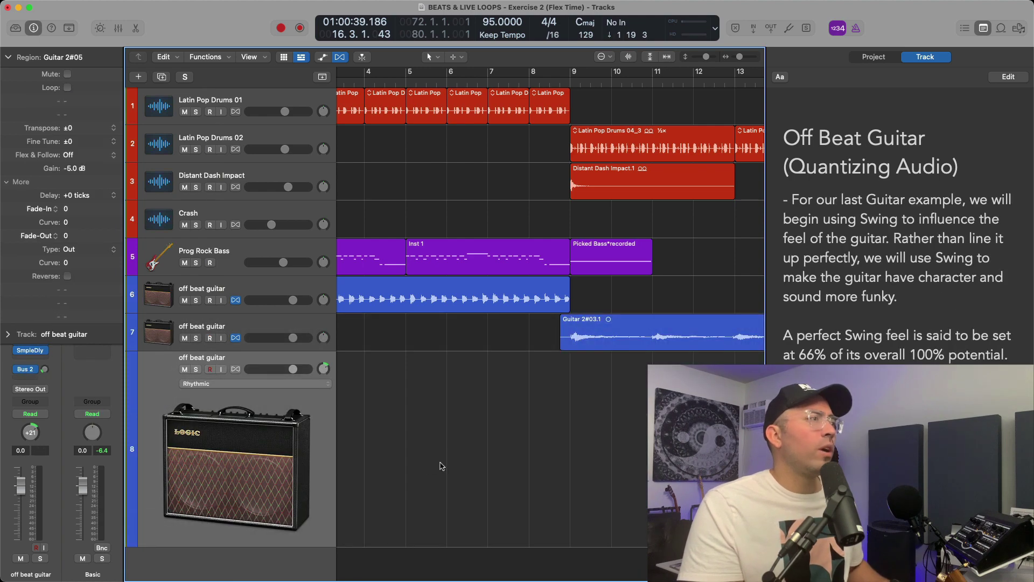
# - Focus on the third off beat guitar track's Guitar 2#05 region and play it from just before bar 17
pyautogui.press('z')
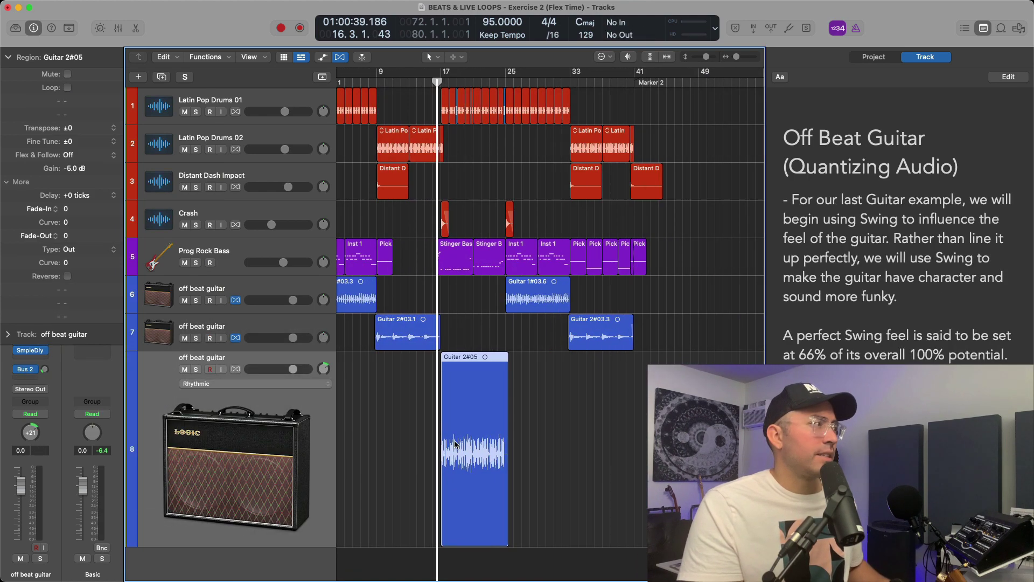
pyautogui.press('z')
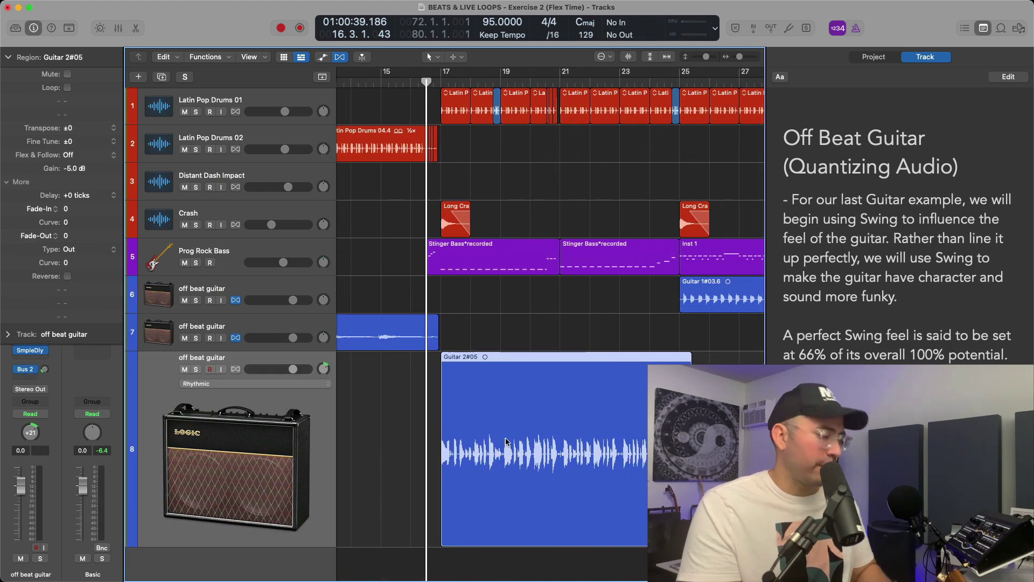
pyautogui.press('space')
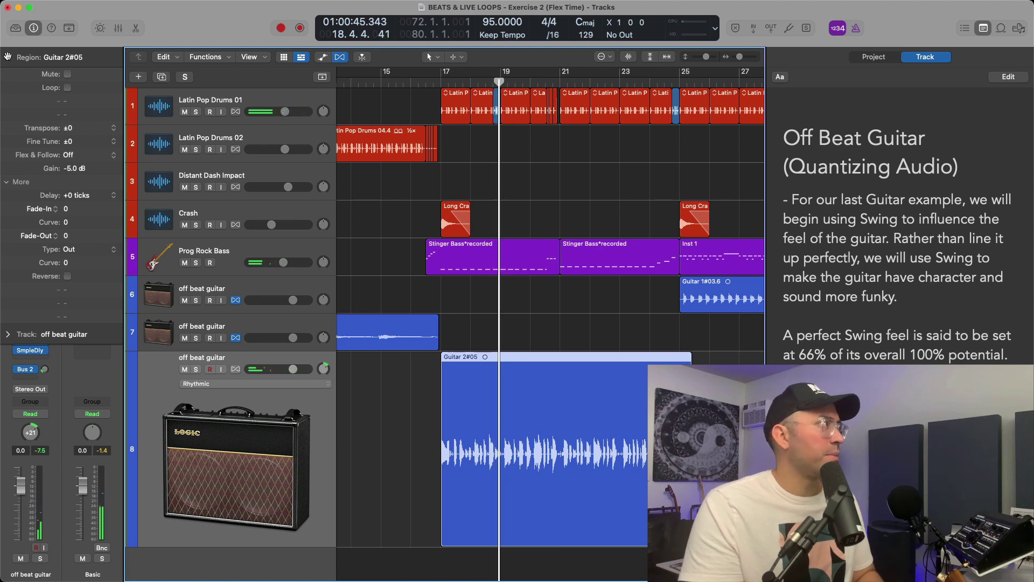
# - Enable flex on the third off beat guitar track, quantize Guitar 2#05 to 1/16 Note and play it back
pyautogui.click(236, 370)
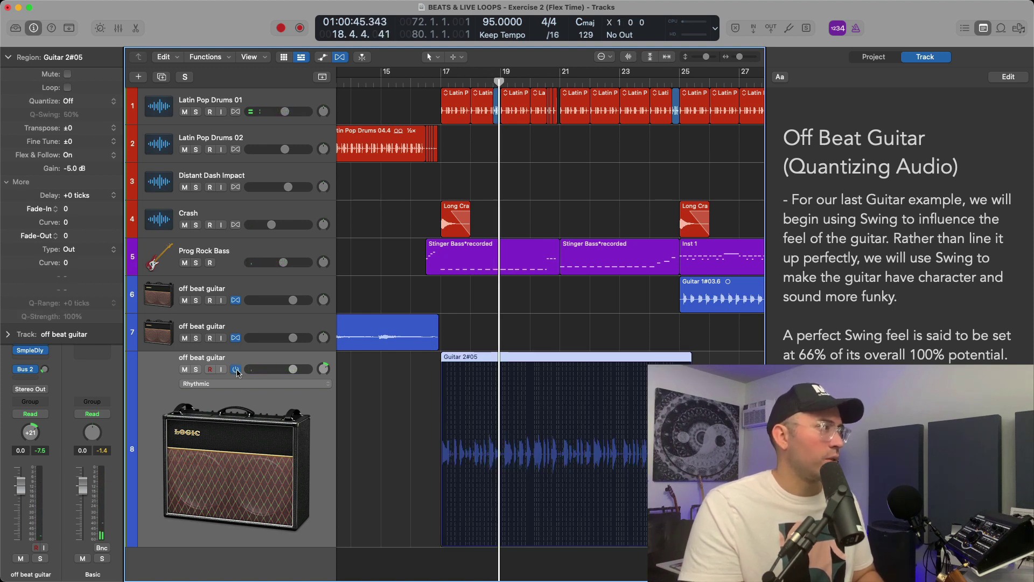
pyautogui.click(77, 102)
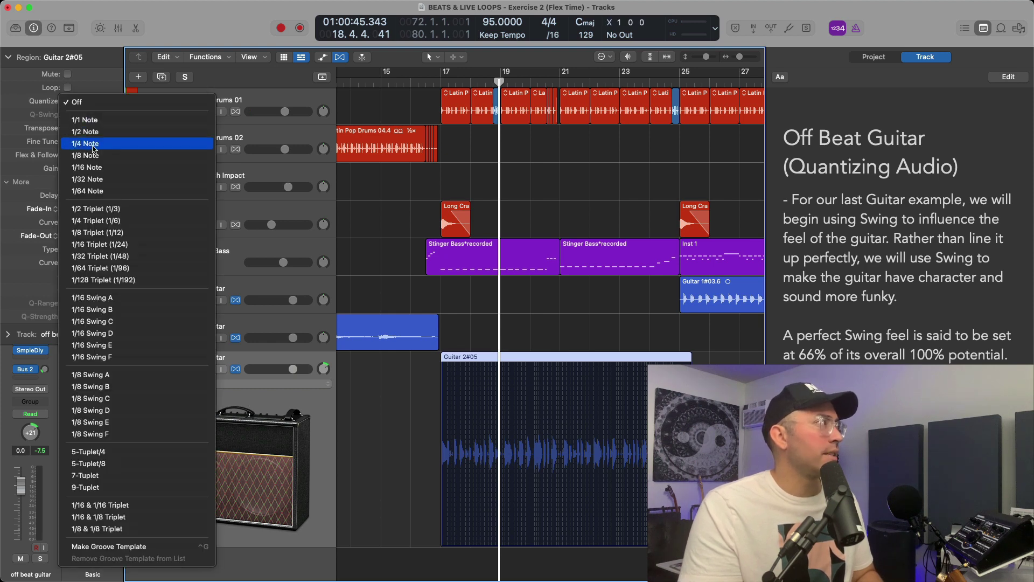
pyautogui.click(94, 167)
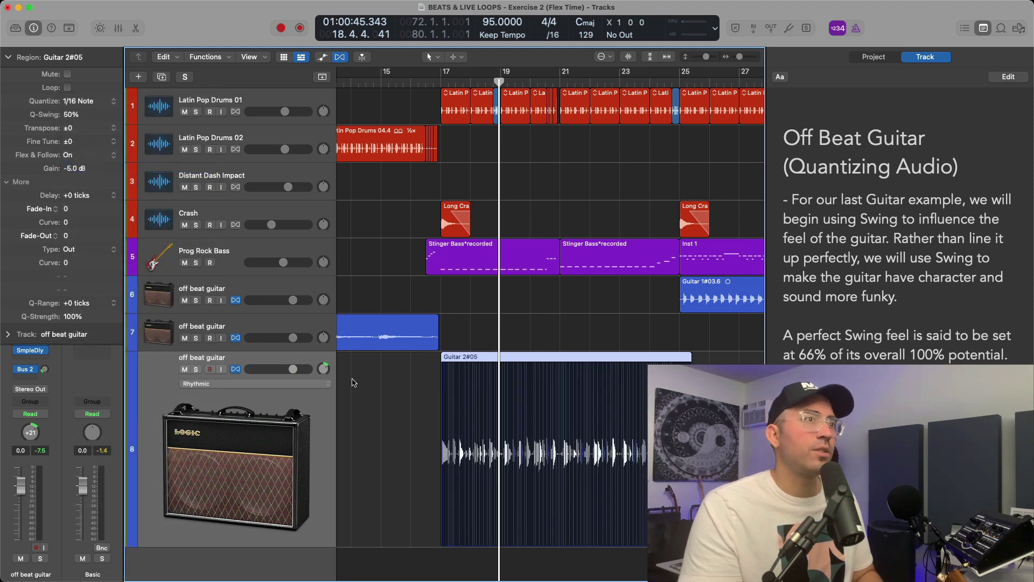
pyautogui.press('space')
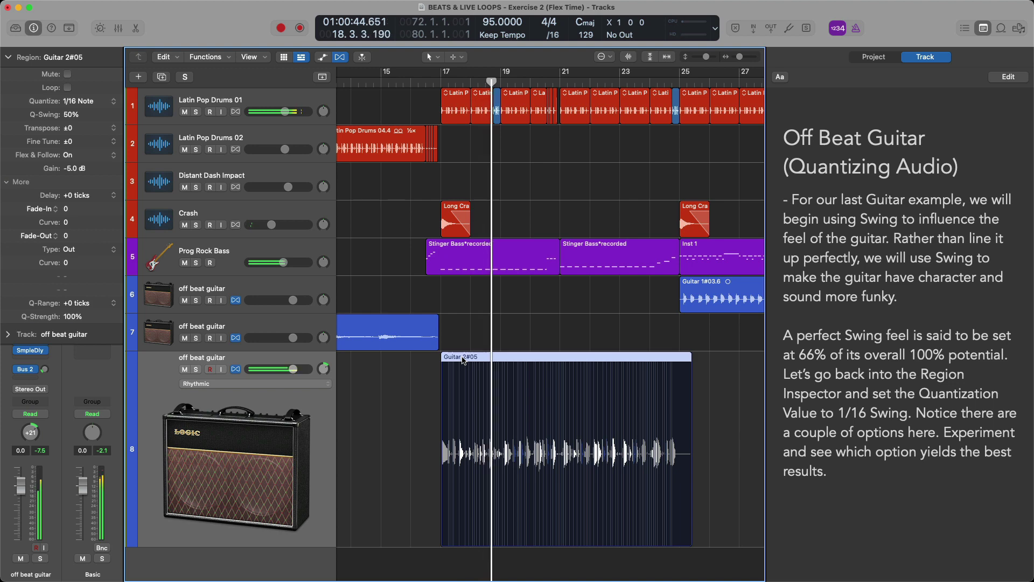
pyautogui.scroll(6, 482, 484)
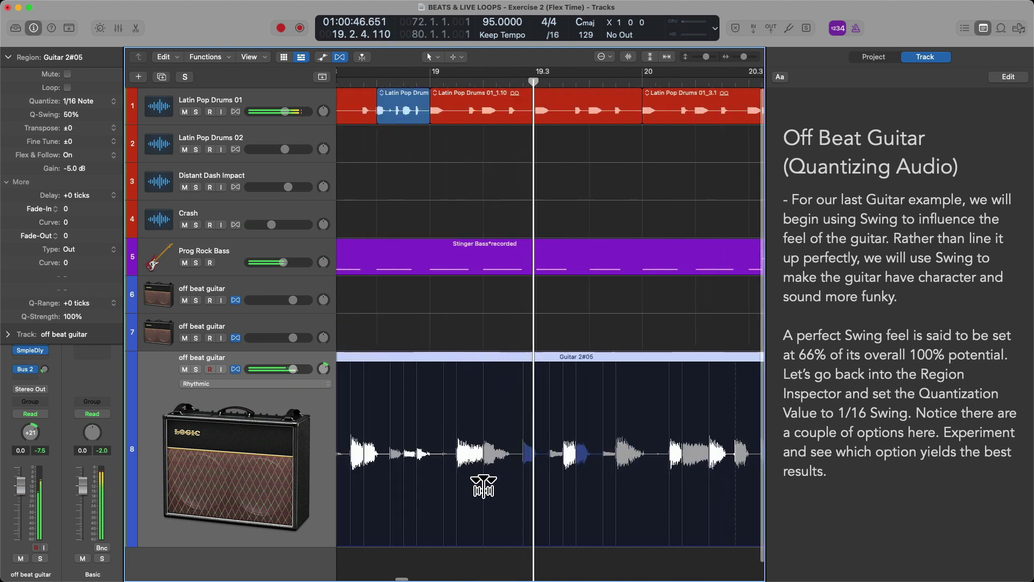
pyautogui.hscroll(3, 483, 486)
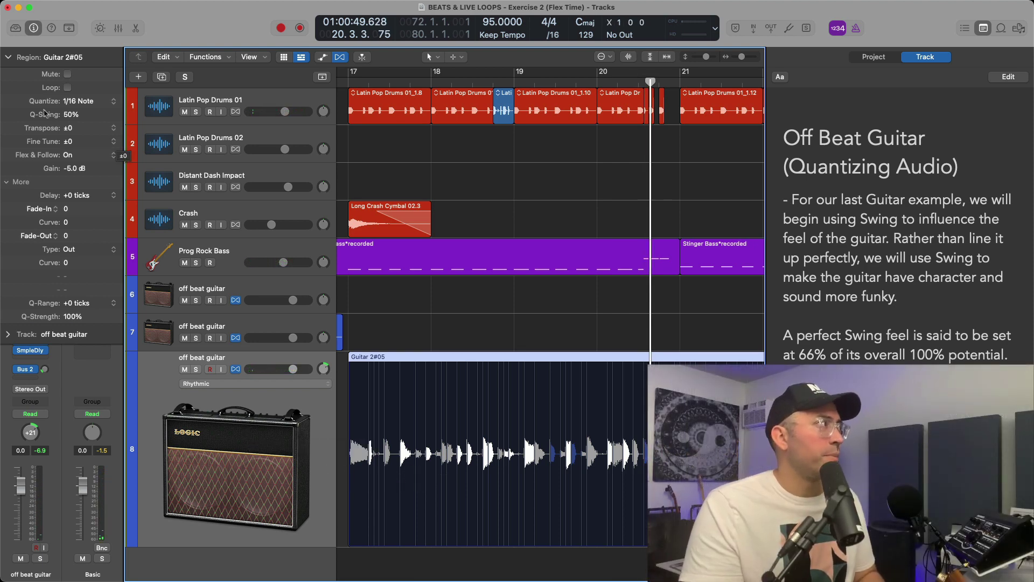
# - Set the Q-Swing of Guitar 2#05 to 66% and play it from just before bar 17
pyautogui.click(80, 104)
pyautogui.click(4, 105)
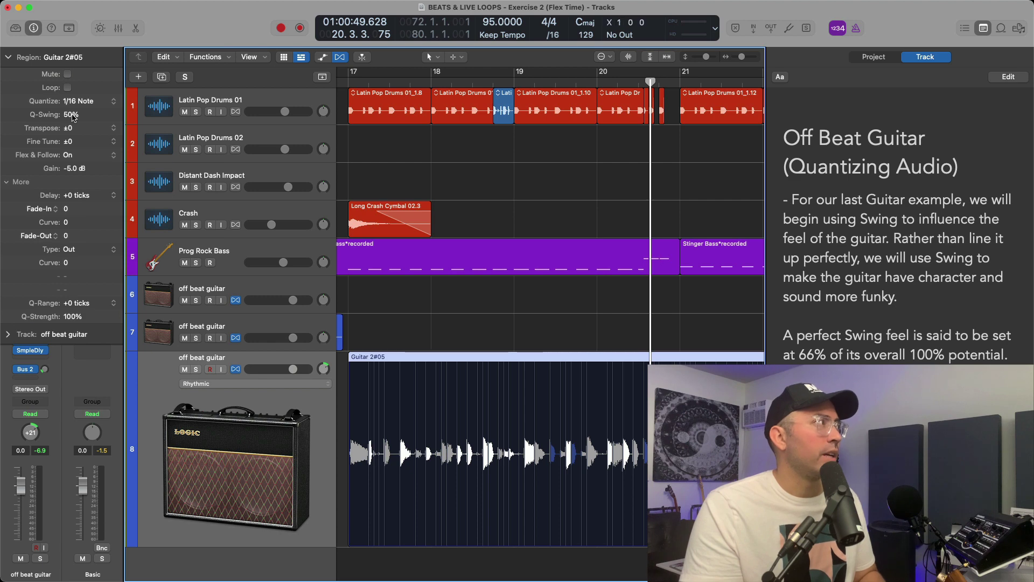
pyautogui.moveTo(74, 117); pyautogui.dragTo(85, 81)
pyautogui.hscroll(-2, 338, 132)
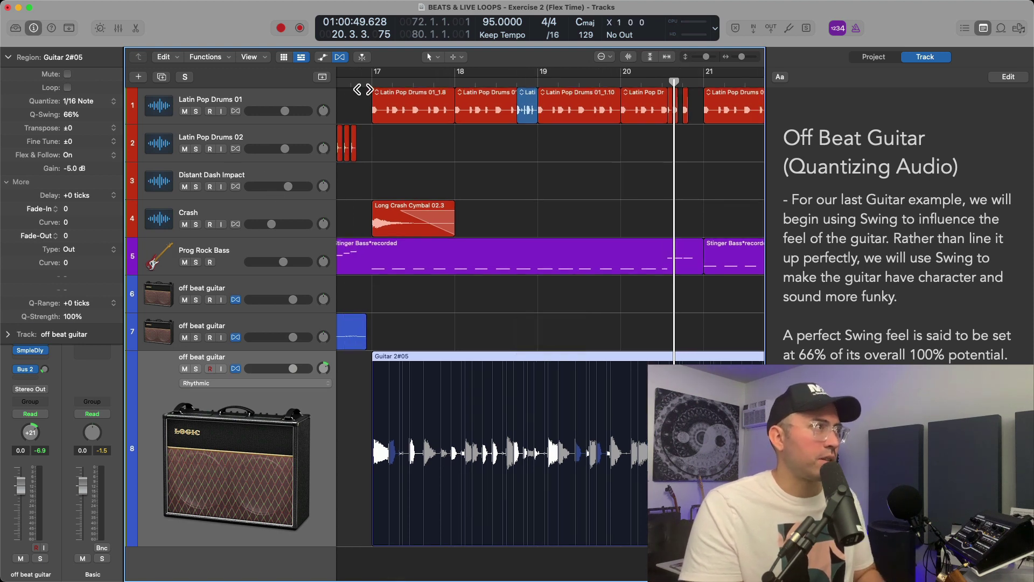
pyautogui.click(360, 85)
pyautogui.press('space')
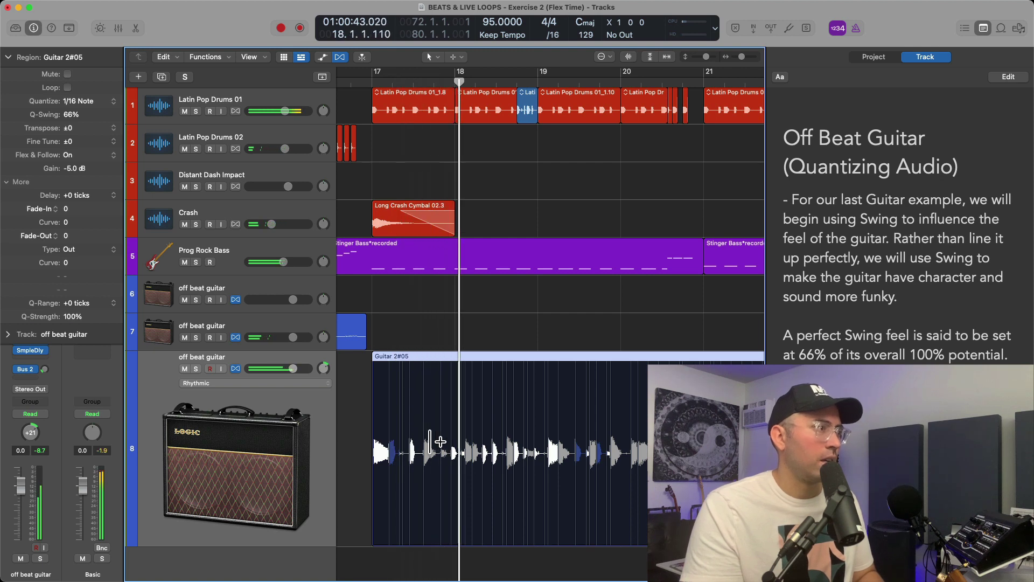
# - Examine how the swing shifts the transients in Guitar 2#05 around bars 17 to 19 during playback
pyautogui.press('super+Up')
pyautogui.press('super+Up')
pyautogui.press('super+Up')
pyautogui.press('super+Up')
pyautogui.press('super+Up')
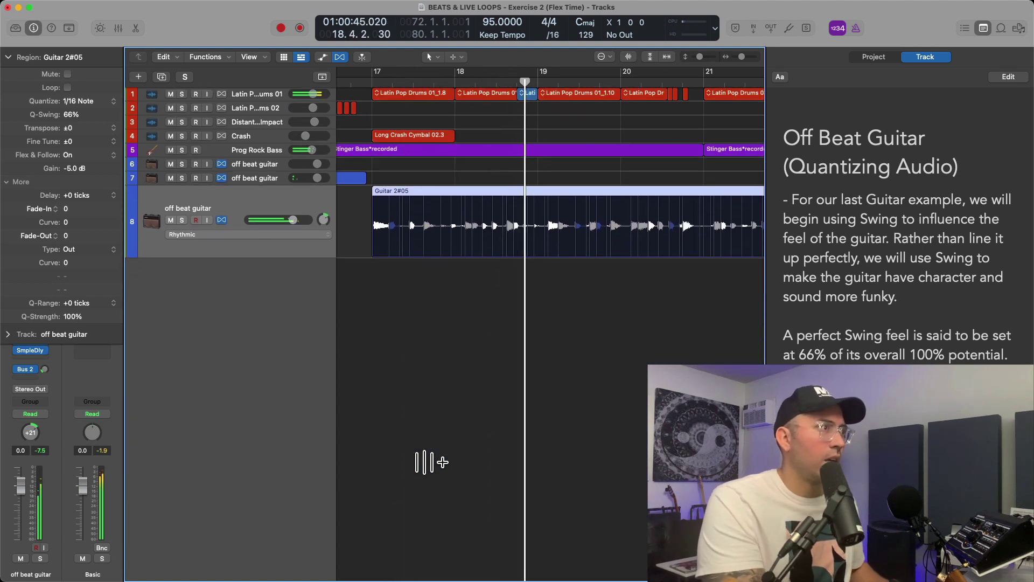
pyautogui.press('super+Down')
pyautogui.press('super+Down')
pyautogui.press('super+Down')
pyautogui.press('super+Down')
pyautogui.press('super+Right')
pyautogui.press('super+Right')
pyautogui.hscroll(-5, 423, 459)
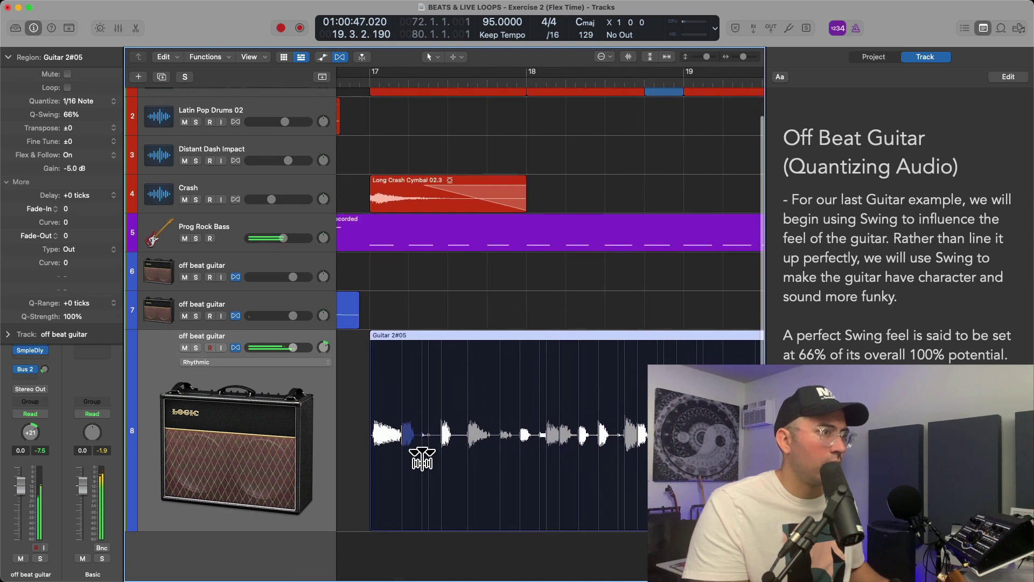
pyautogui.hscroll(-5, 422, 458)
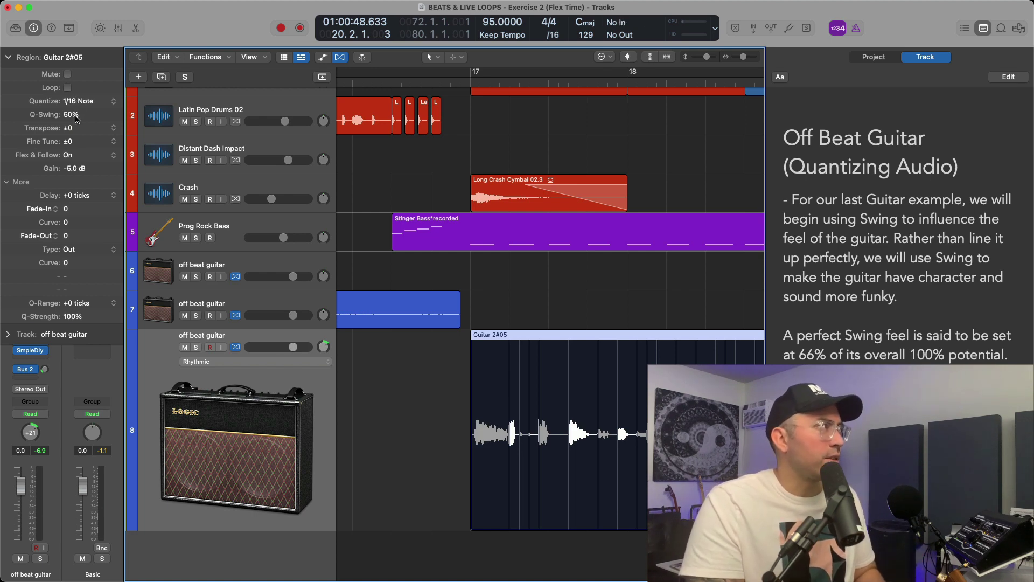
# - Play Guitar 2#05 without swing, then set its Q-Swing to 66% and play it again for comparison
pyautogui.press('space')
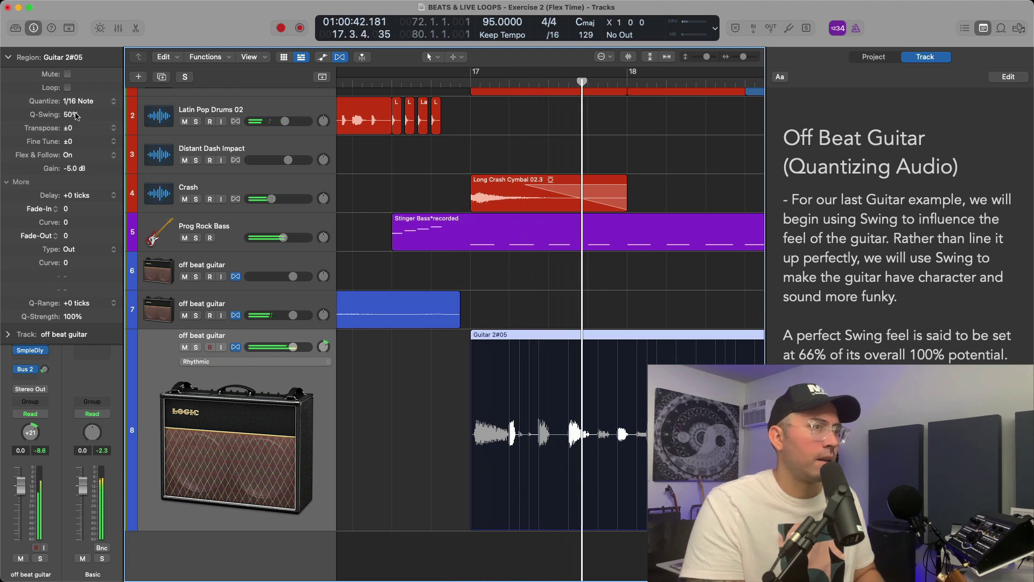
pyautogui.doubleClick(75, 115)
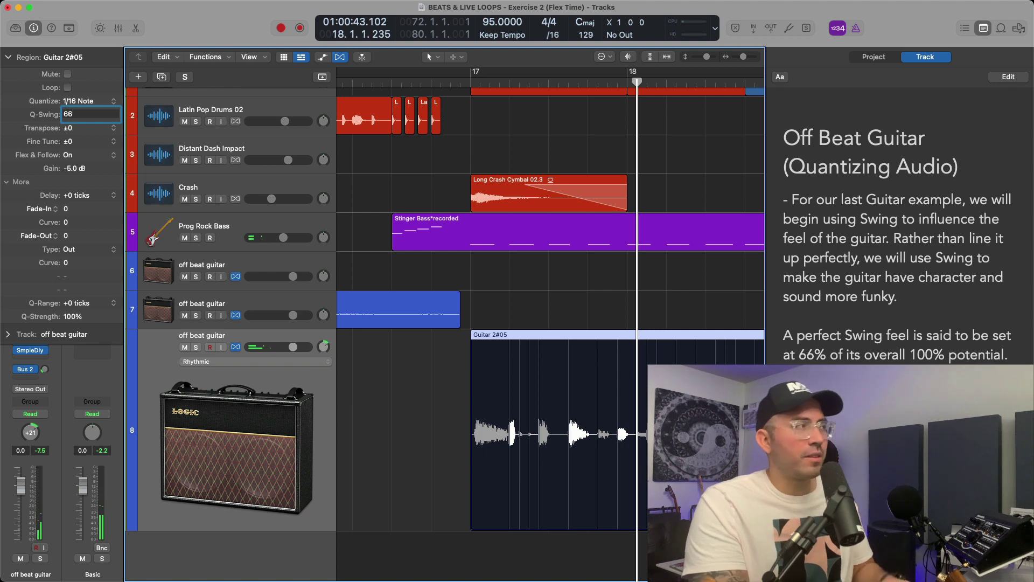
pyautogui.write('66')
pyautogui.press('Return')
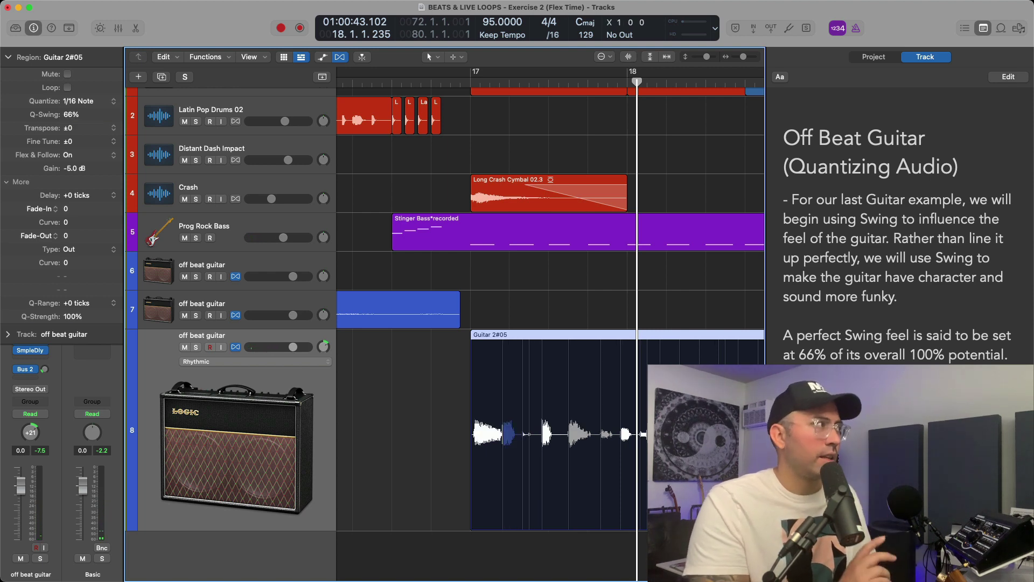
pyautogui.press('space')
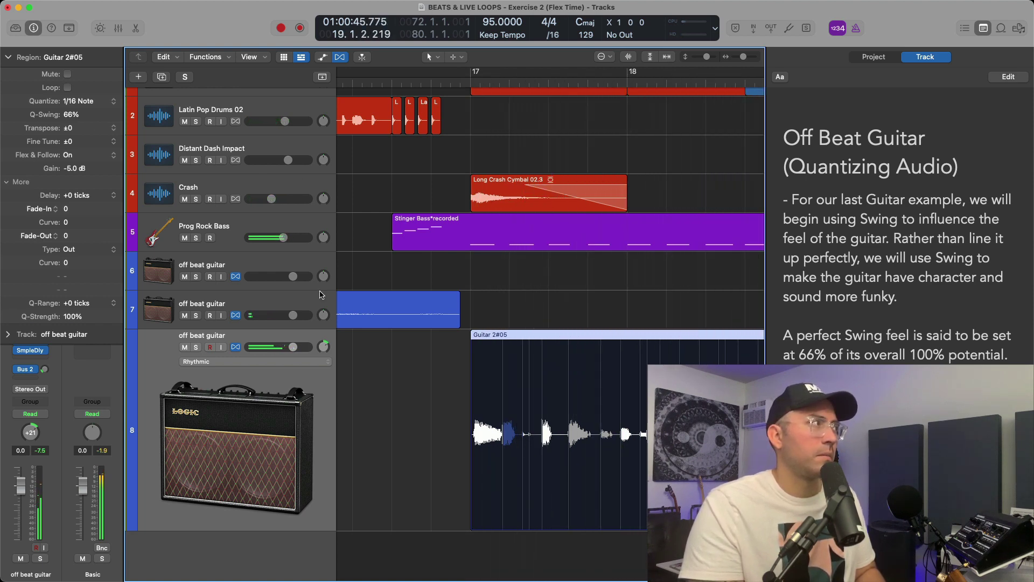
pyautogui.press('space')
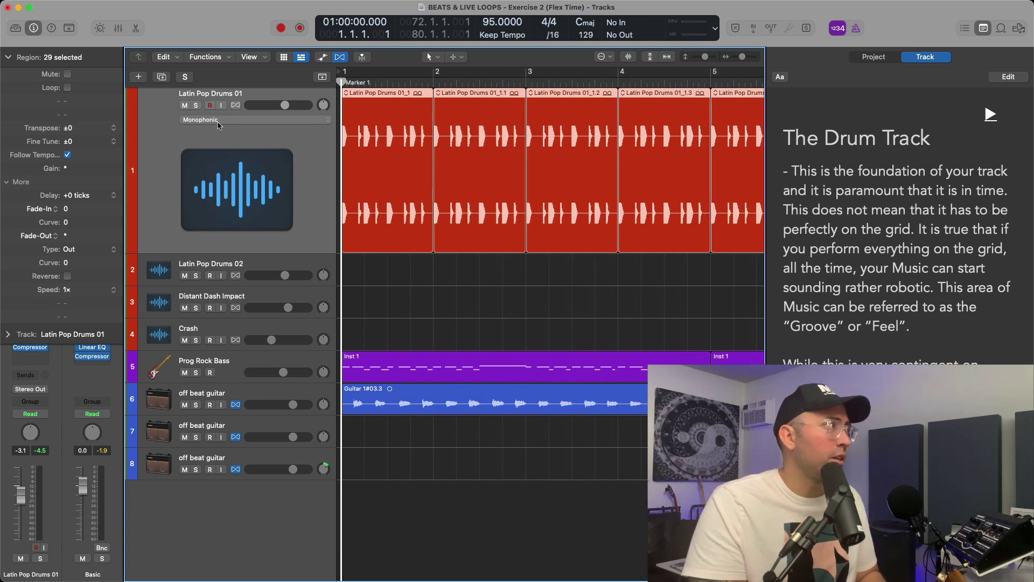
# - Enable flex on the Latin Pop Drums 01 track, look over its flex modes and focus on bar 1
pyautogui.click(235, 105)
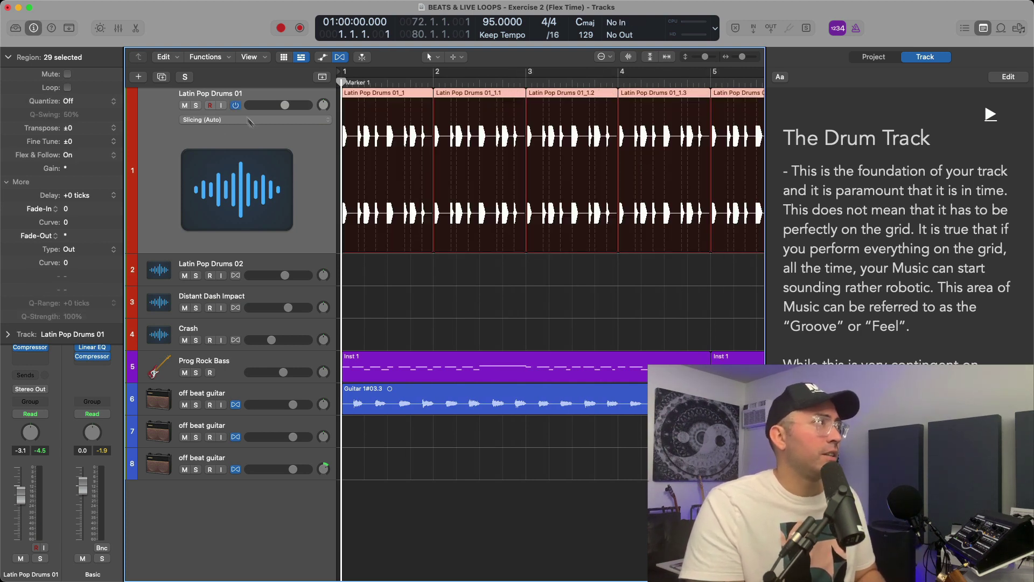
pyautogui.click(224, 120)
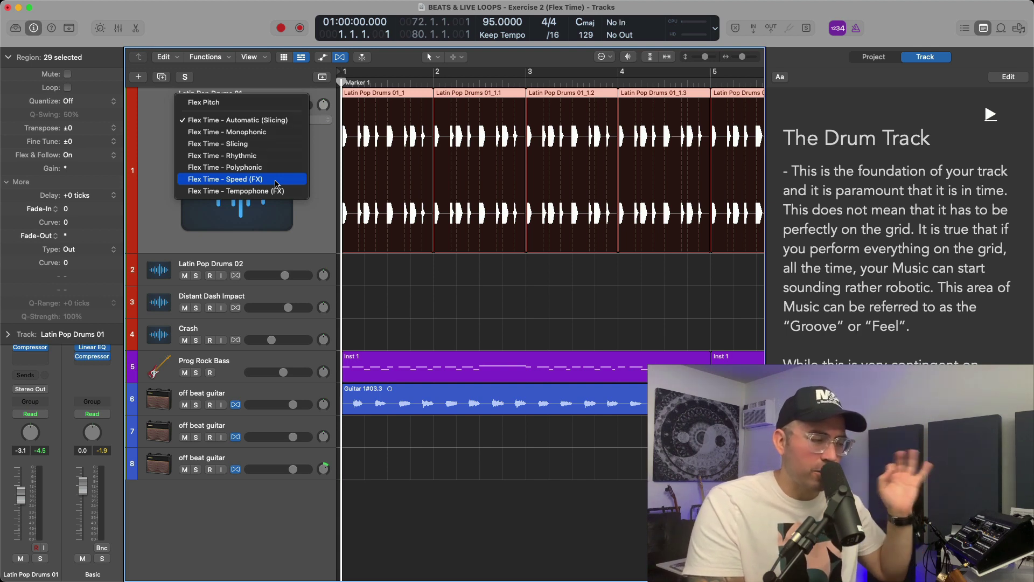
pyautogui.click(406, 304)
pyautogui.press('super+Right')
pyautogui.press('super+Right')
pyautogui.press('super+Right')
pyautogui.press('super+Right')
pyautogui.press('super+Right')
pyautogui.press('super+Right')
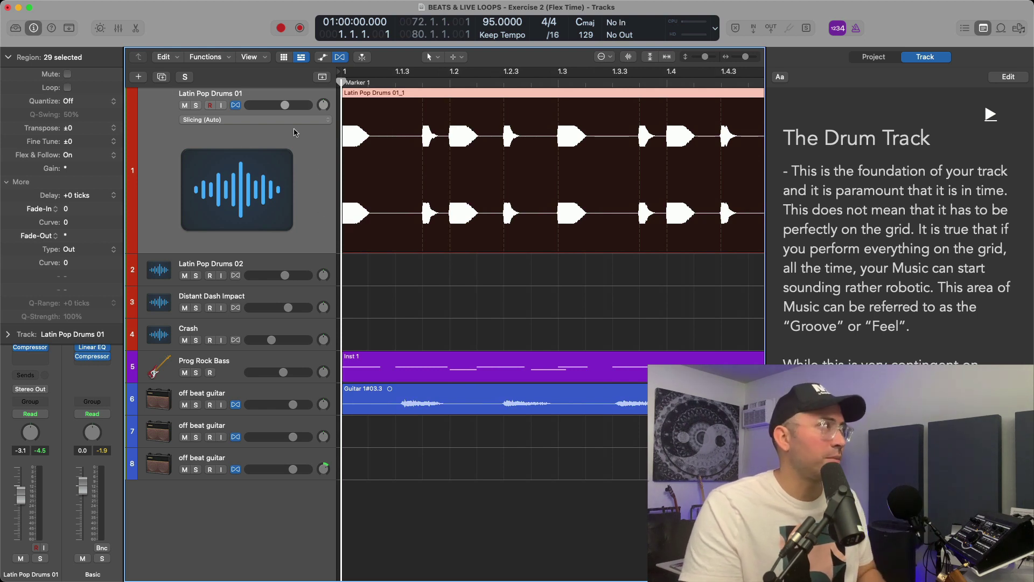
# - Review the drum track's flex mode list again, choosing Flex Time - Automatic (Slicing)
pyautogui.click(232, 120)
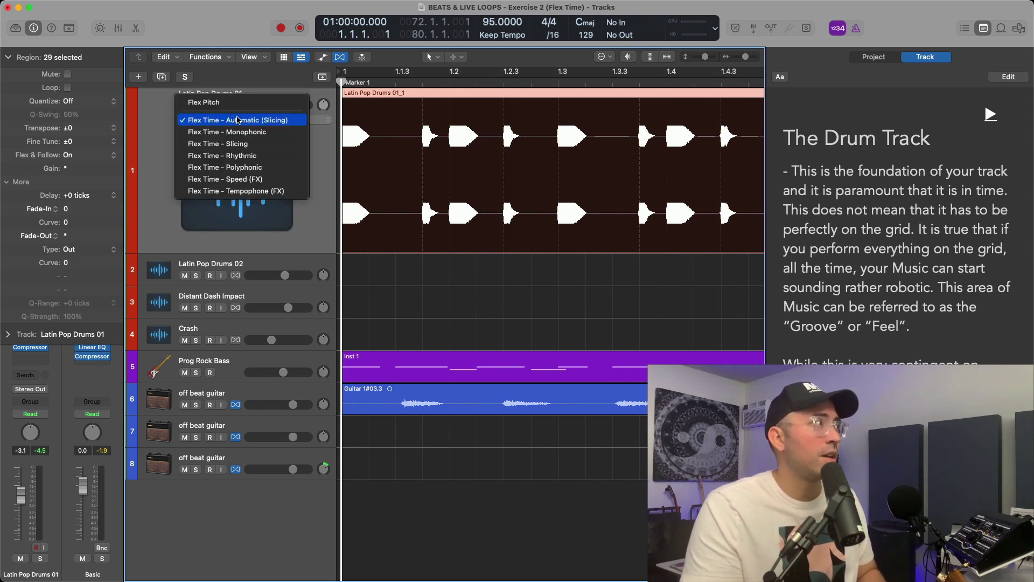
pyautogui.click(291, 123)
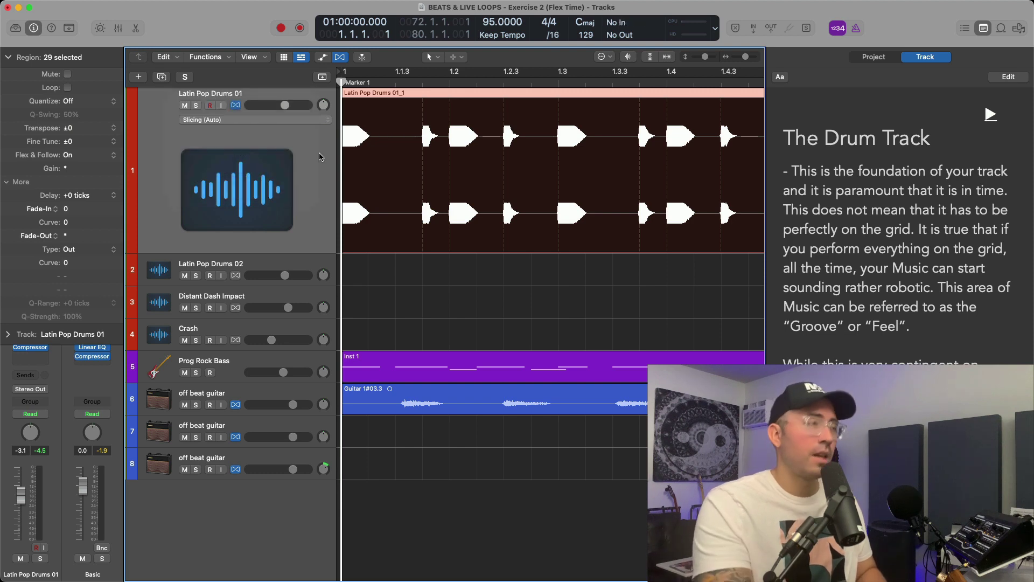
pyautogui.click(257, 121)
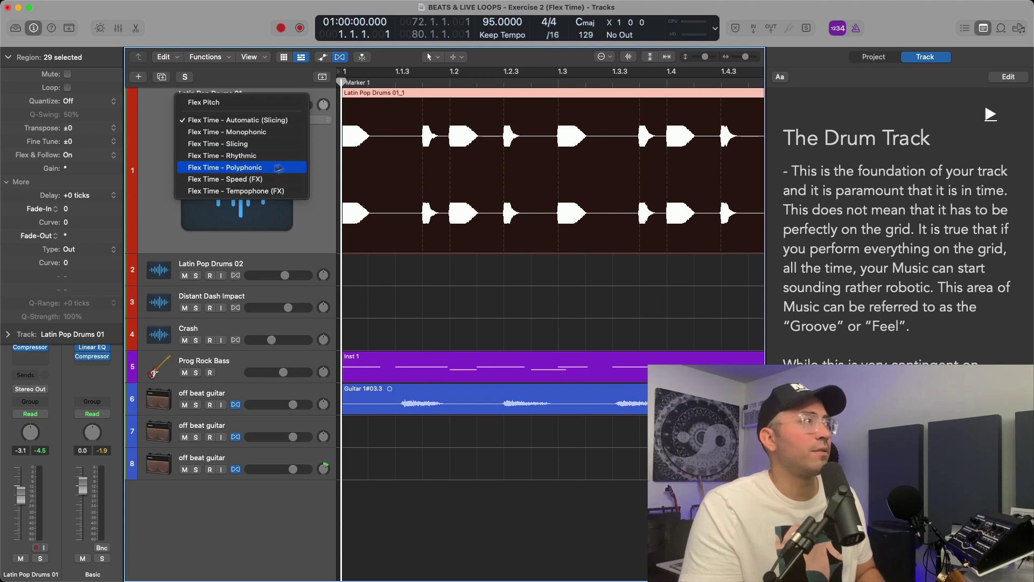
pyautogui.click(327, 143)
# - Solo the Latin Pop Drums 01 track and play its opening beats in bar 1
pyautogui.press('s')
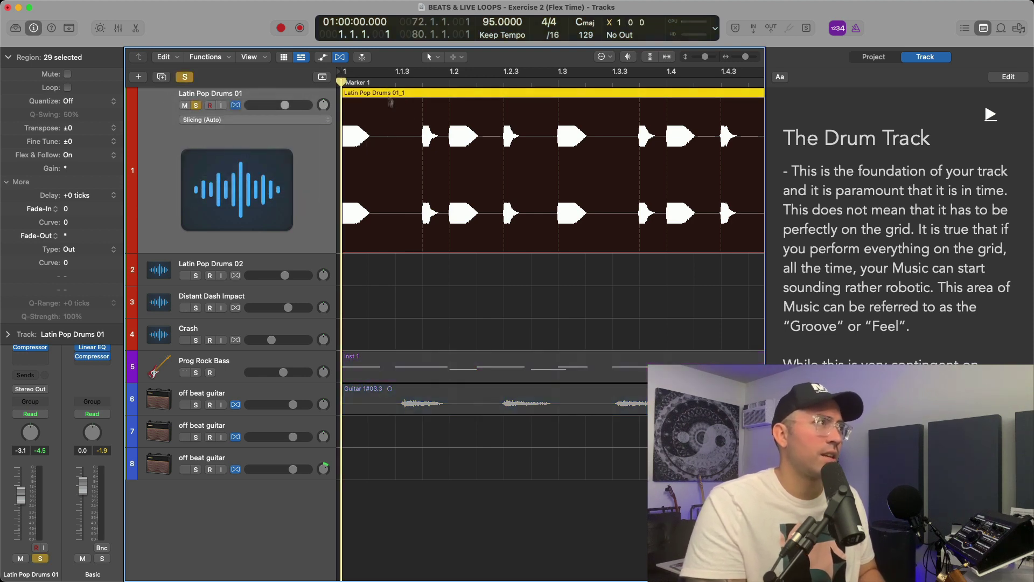
pyautogui.press('space')
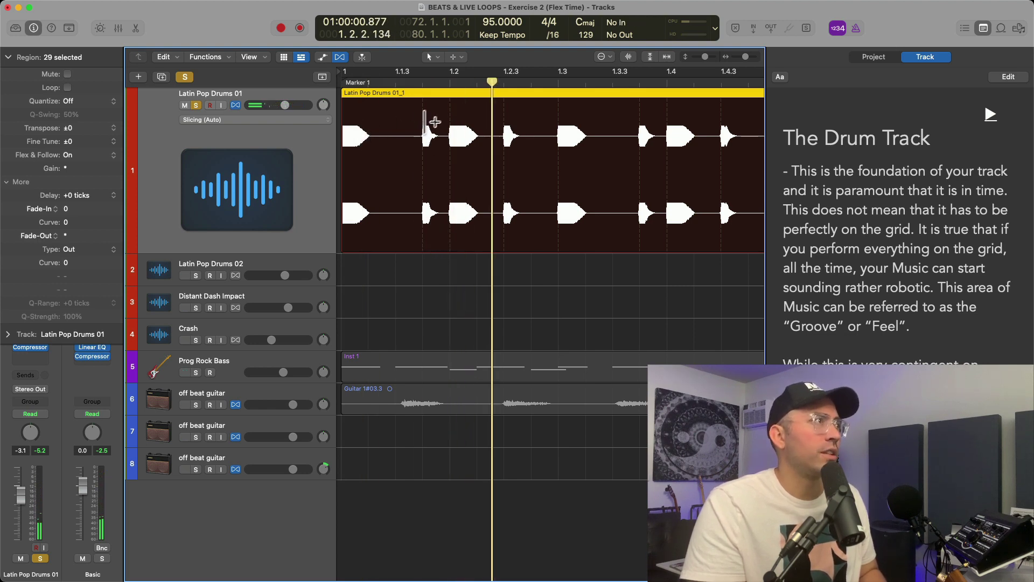
# - Try moving the drum hit just before beat 2 of bar 1 earlier, undo it, and hide the inspector
pyautogui.moveTo(433, 111); pyautogui.dragTo(409, 113)
pyautogui.press('super+z')
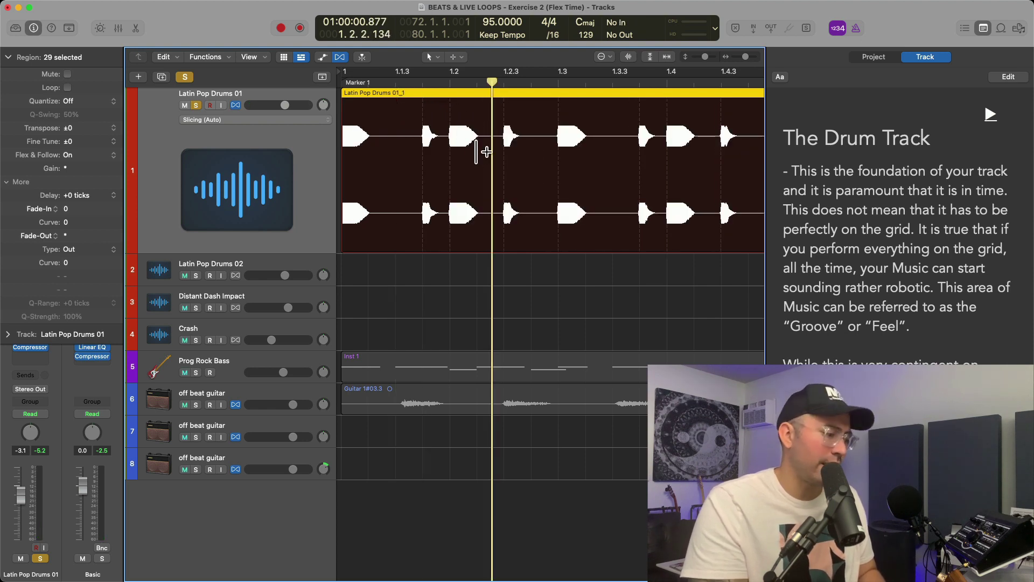
pyautogui.press('i')
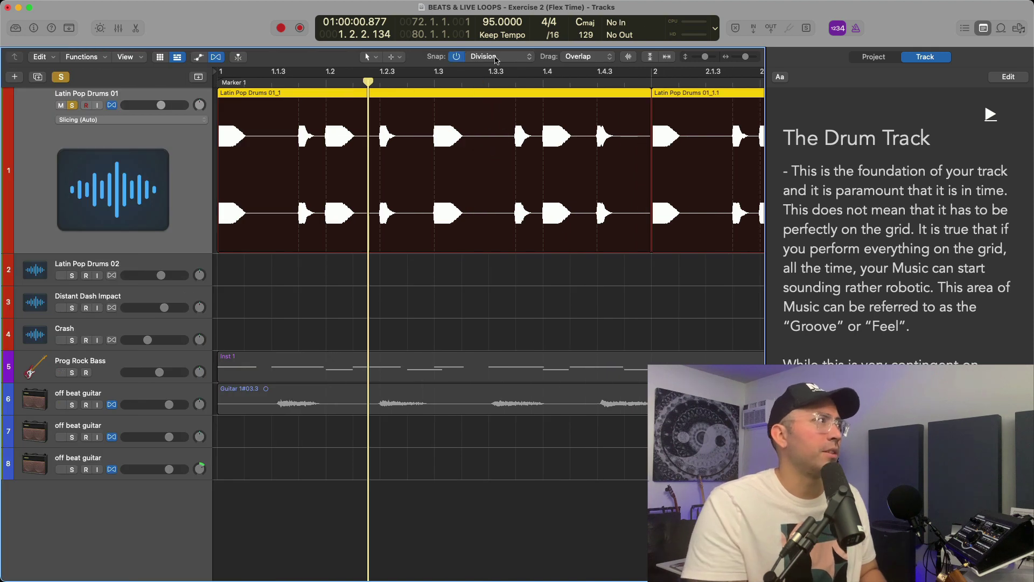
# - Move the drum hit just before beat 2 of bar 1 earlier to 1.1.3 between surrounding flex markers, and play bar 1
pyautogui.click(308, 240)
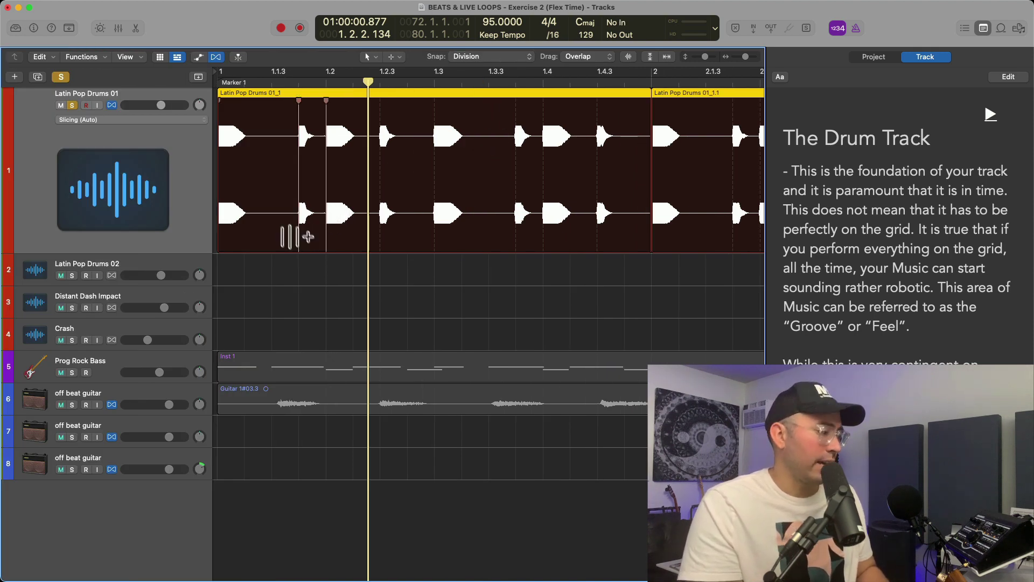
pyautogui.hotkey('ctrl', 'a')
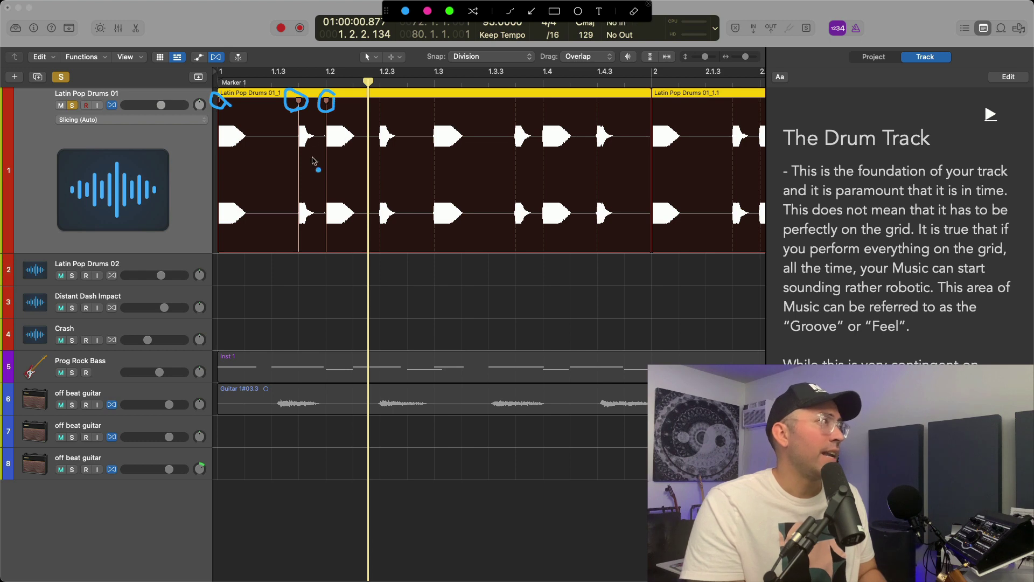
pyautogui.press('Escape')
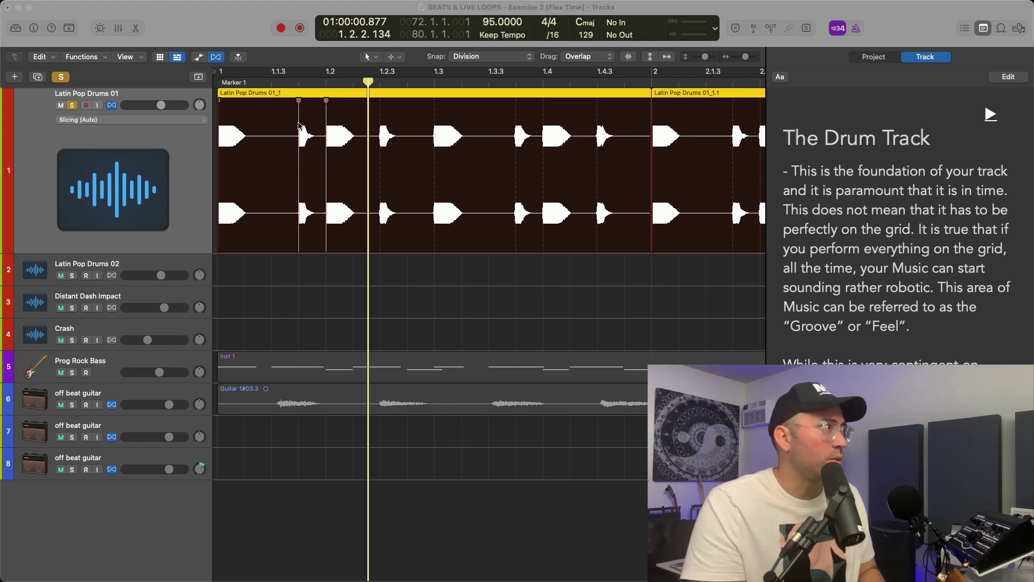
pyautogui.moveTo(302, 132); pyautogui.dragTo(281, 132)
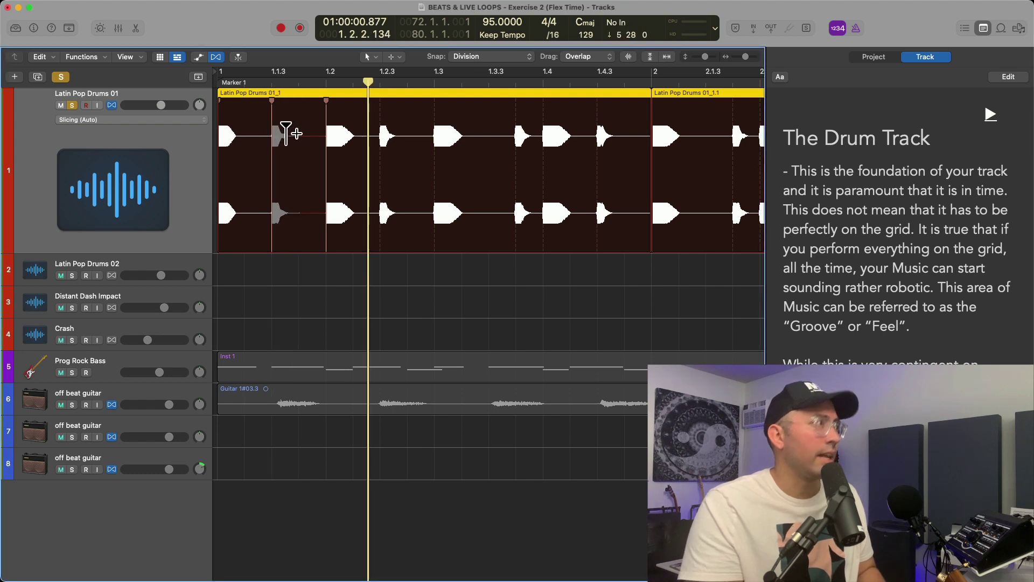
pyautogui.press('space')
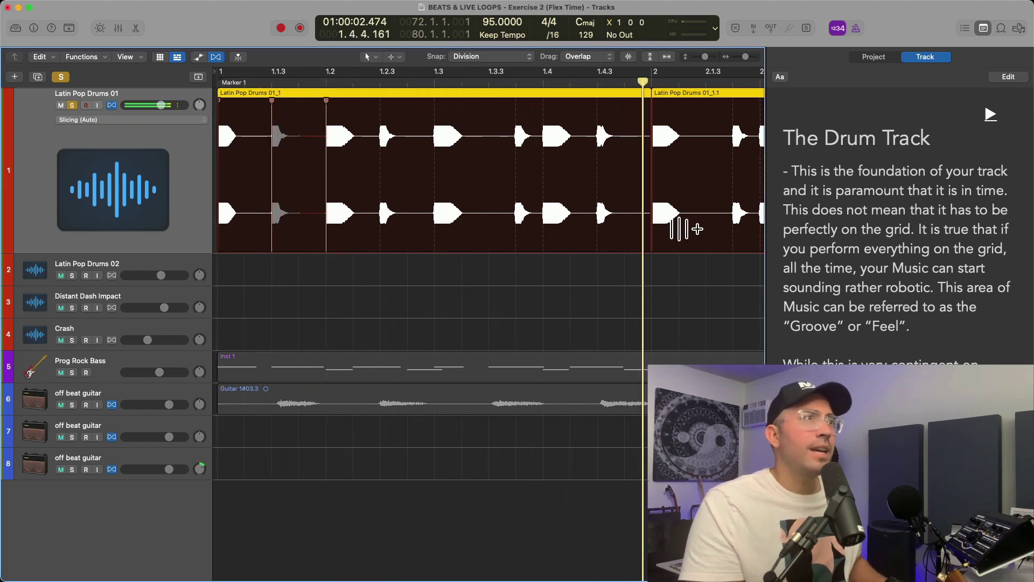
# - Move the matching drum hit before beat 2 of bar 2 to 2.1.3 with flex markers, and return the playhead to bar 1
pyautogui.hscroll(5, 667, 216)
pyautogui.click(618, 225)
pyautogui.moveTo(631, 127); pyautogui.dragTo(600, 115)
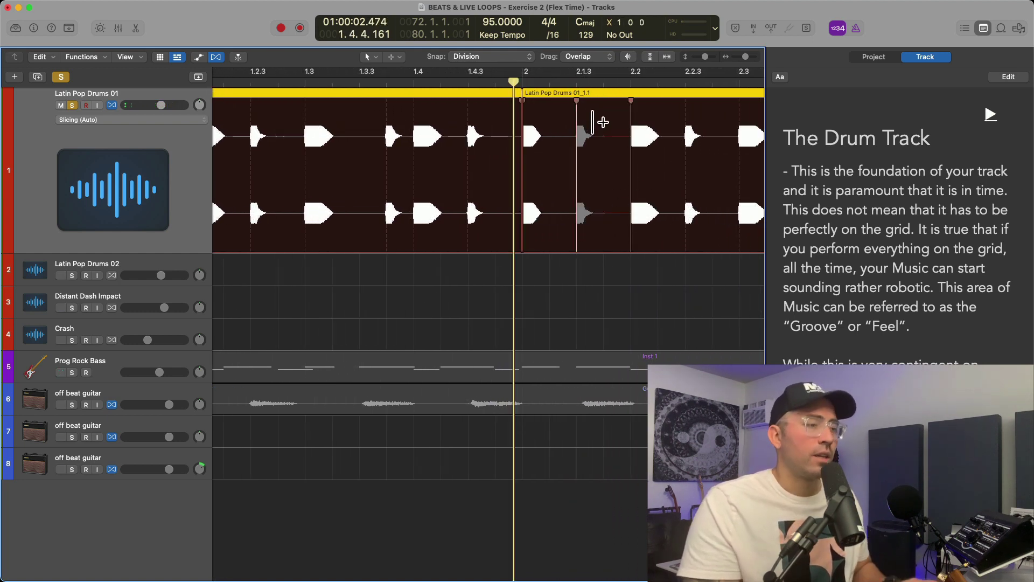
pyautogui.hscroll(-5, 597, 122)
pyautogui.press('super+Left')
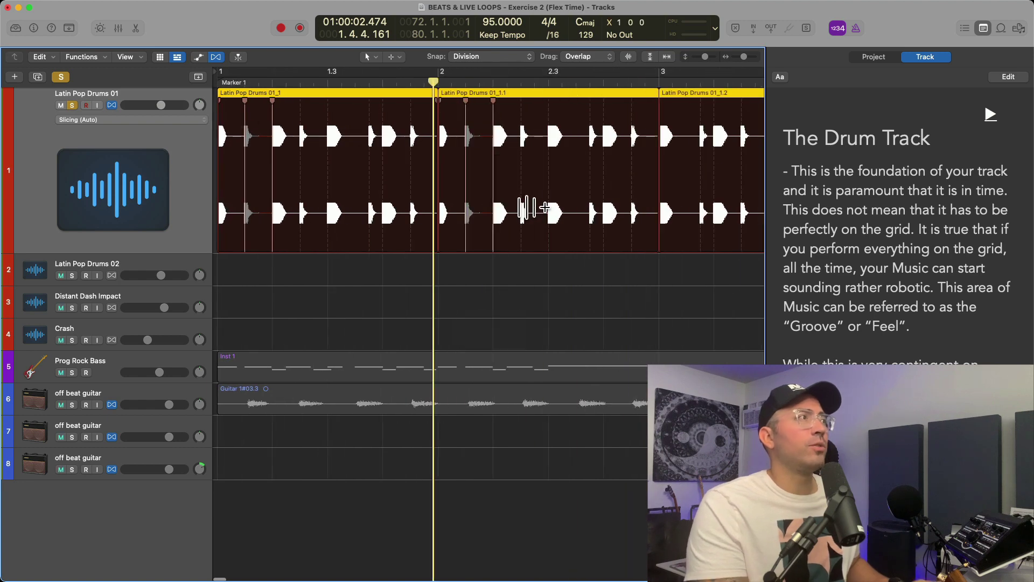
pyautogui.press('Return')
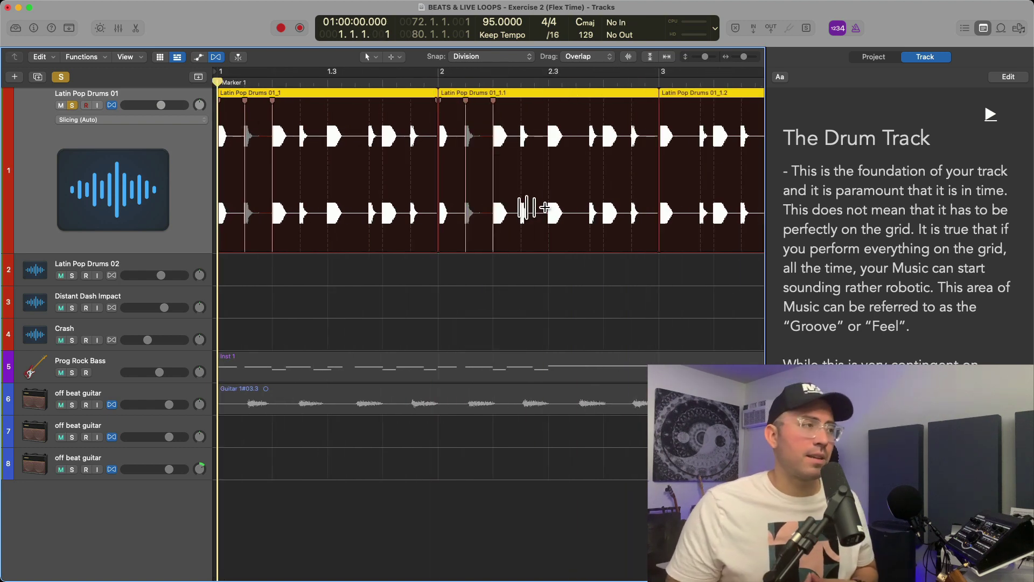